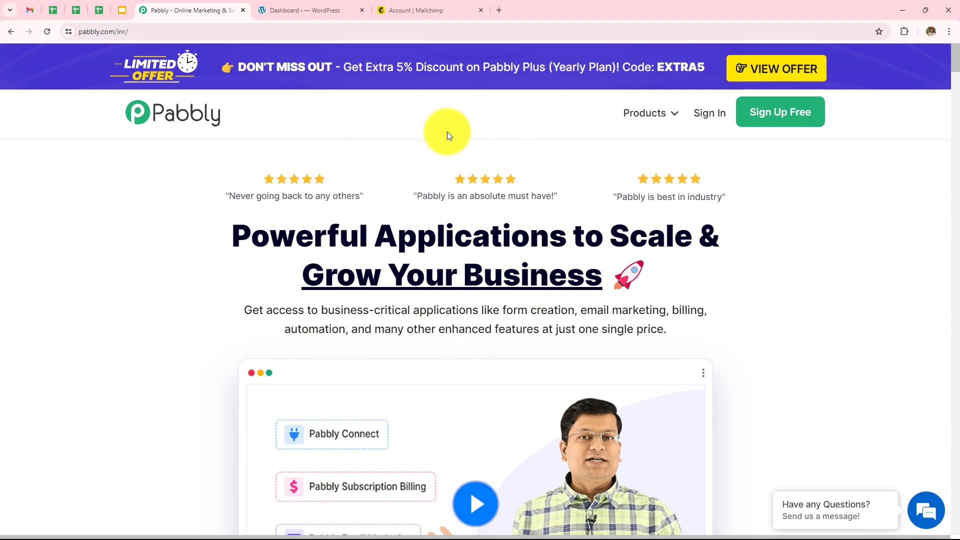
- Go through sign-in on the Pabbly website and open the Pabbly Connect application
click(103, 31)
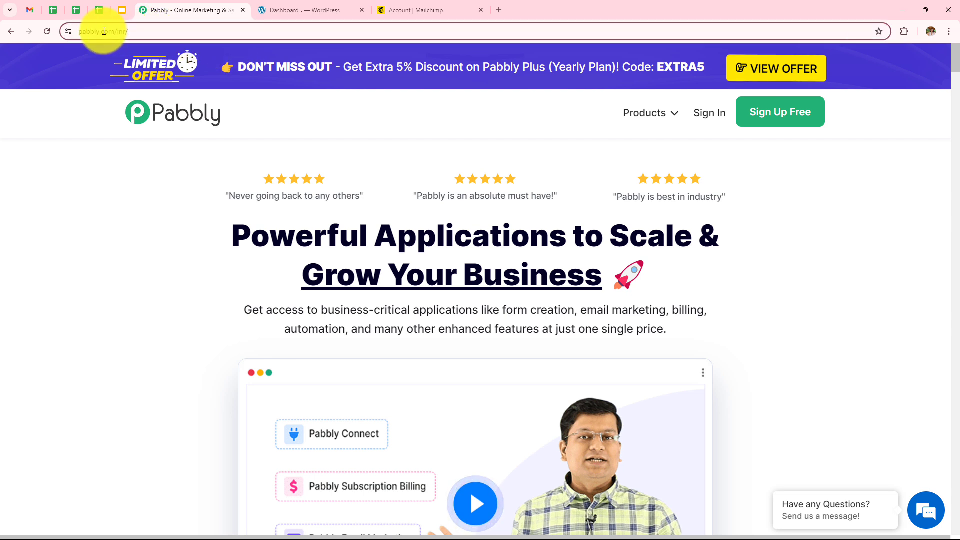
click(182, 272)
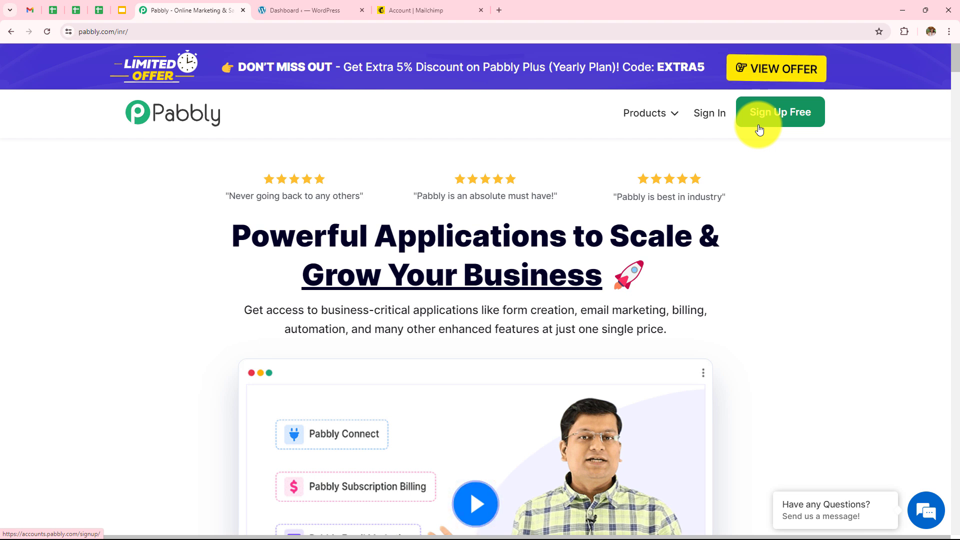
click(710, 113)
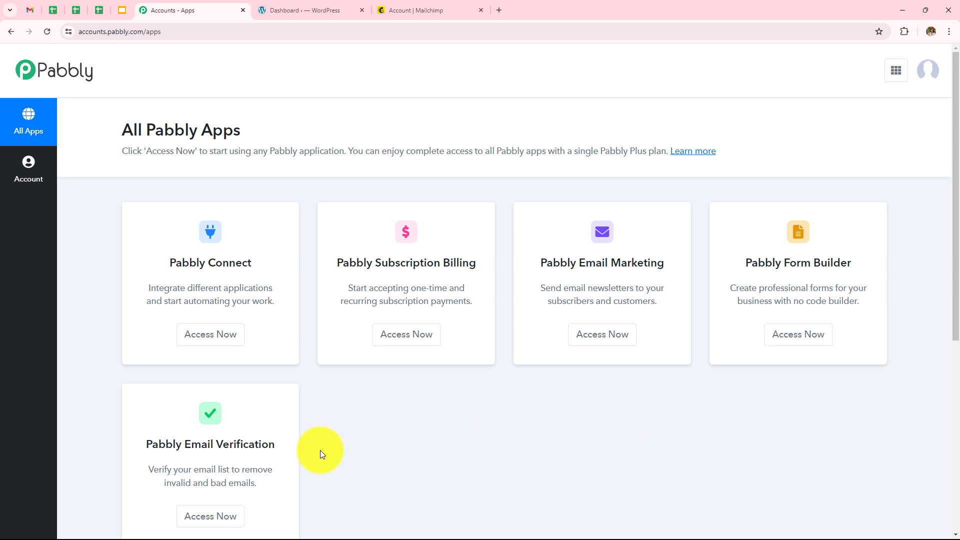
click(212, 343)
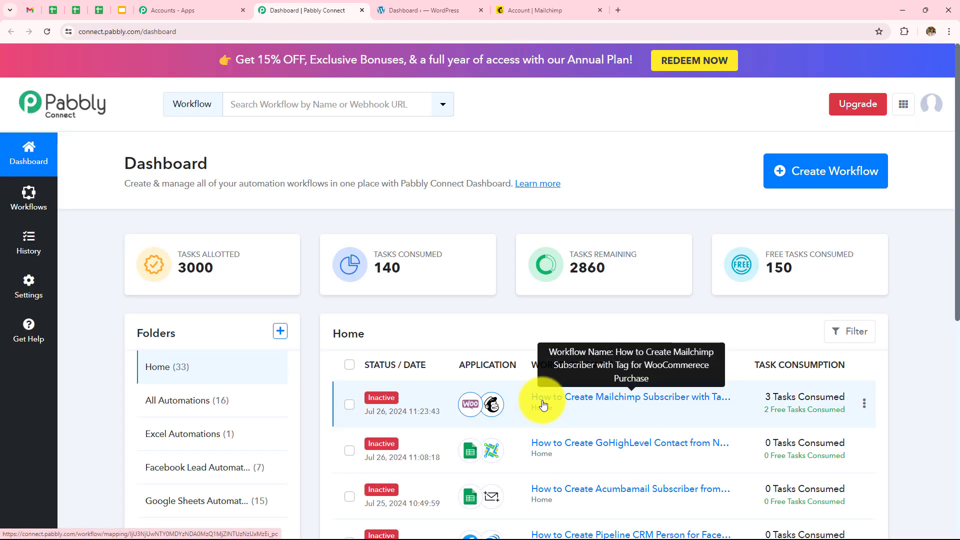
scroll(543, 404, down, 8)
scroll(544, 404, up, 6)
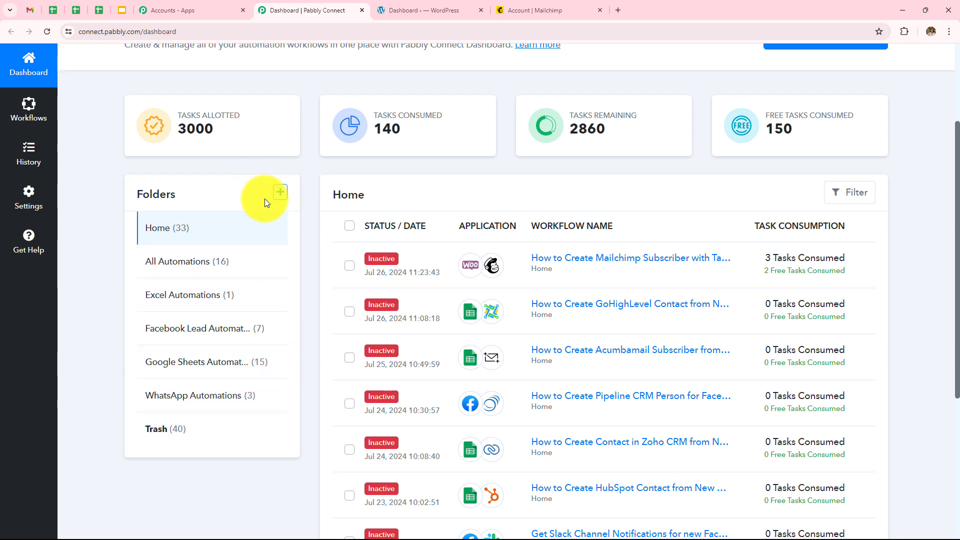
click(281, 191)
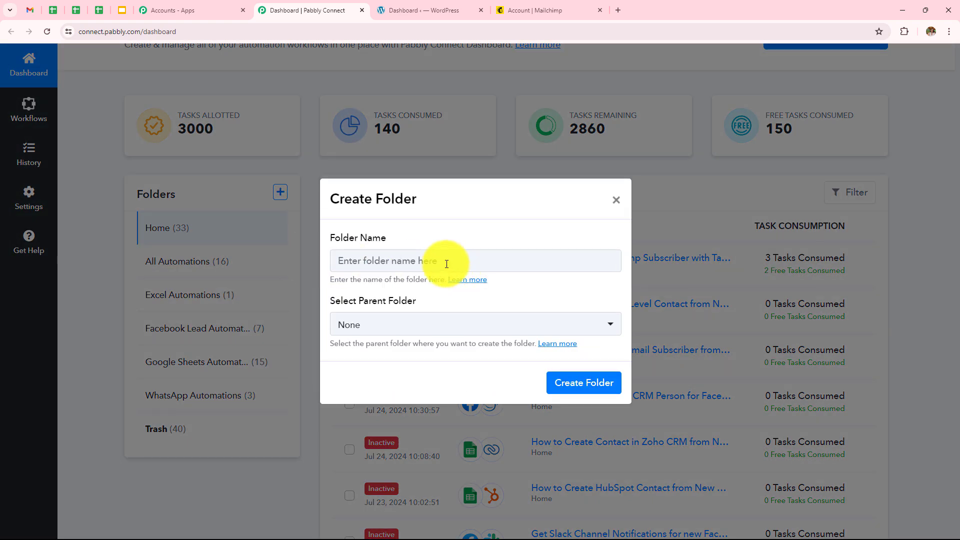
click(617, 200)
scroll(618, 202, up, 3)
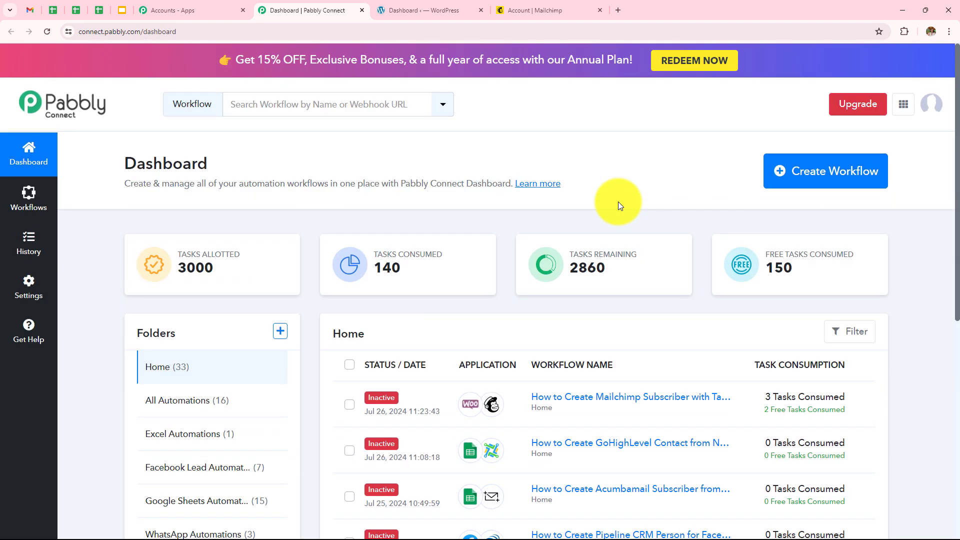
- Create a workflow named "How to Create Mailchimp Subscriber with Tag on WooCommerce Purchase" in the All Automations folder
click(804, 179)
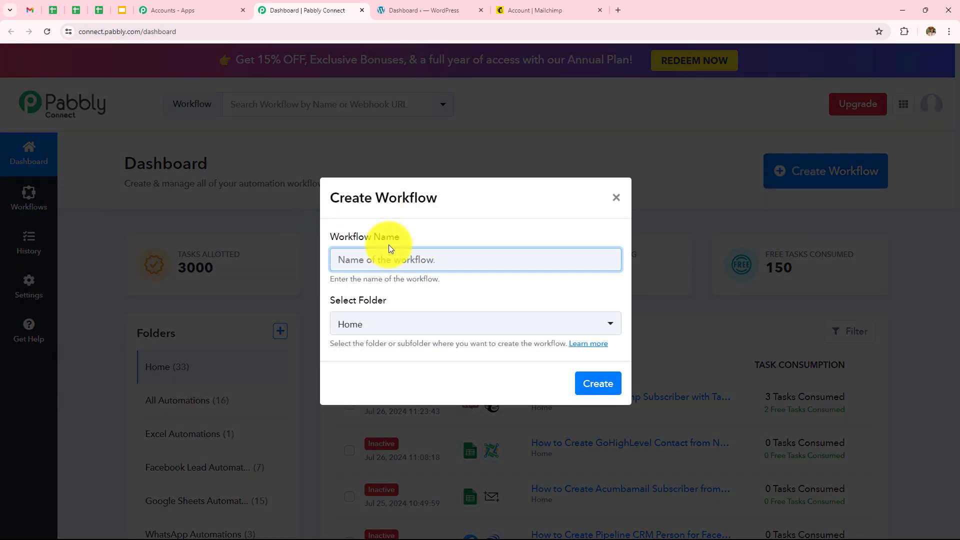
click(406, 260)
key(ctrl+v)
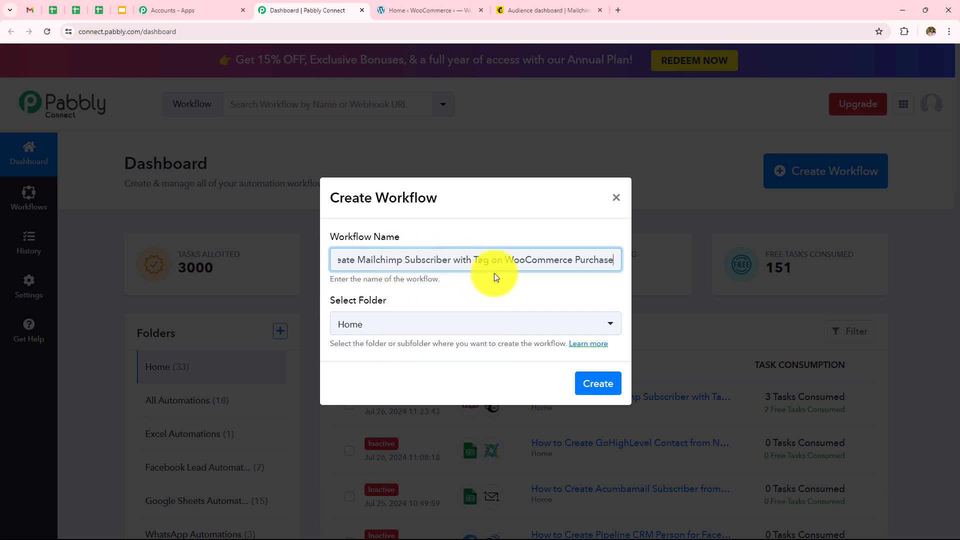
click(504, 327)
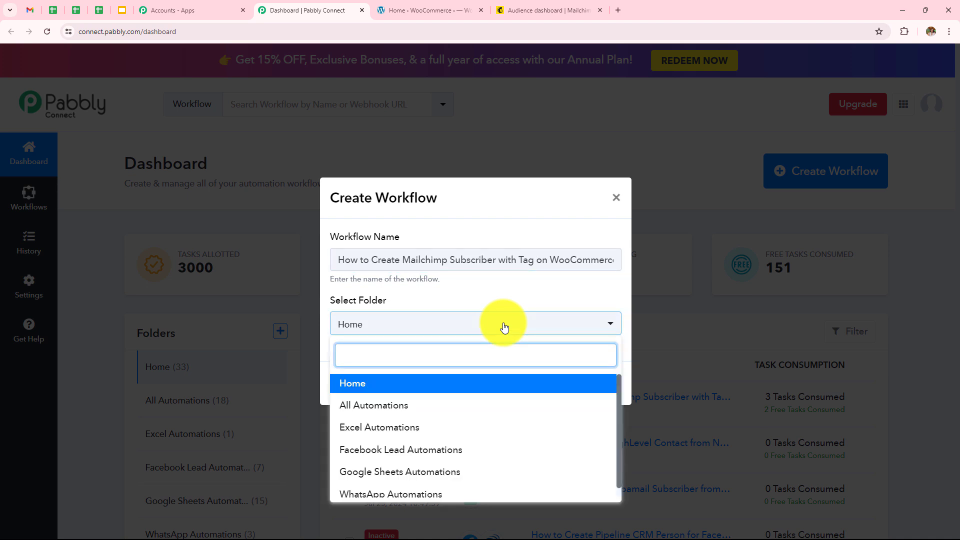
scroll(450, 422, down, 1)
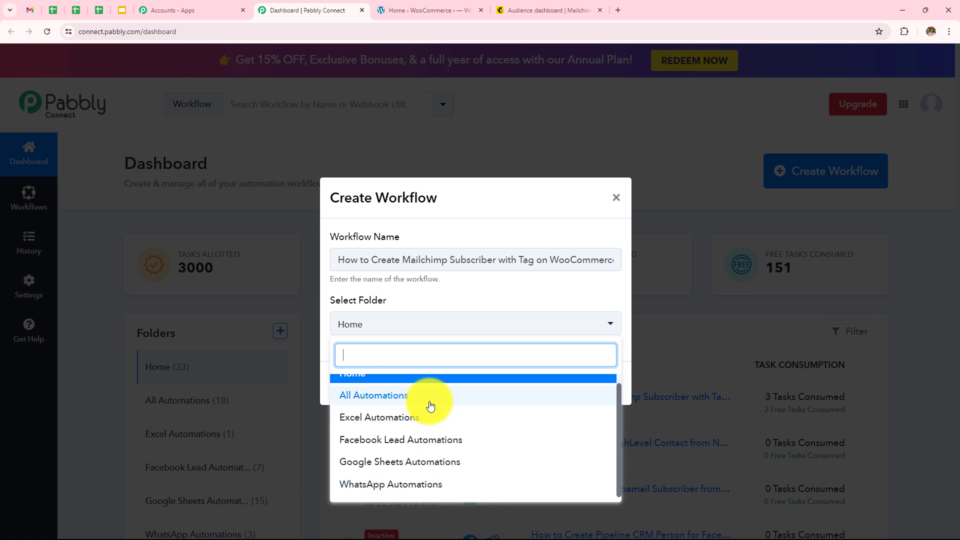
click(405, 399)
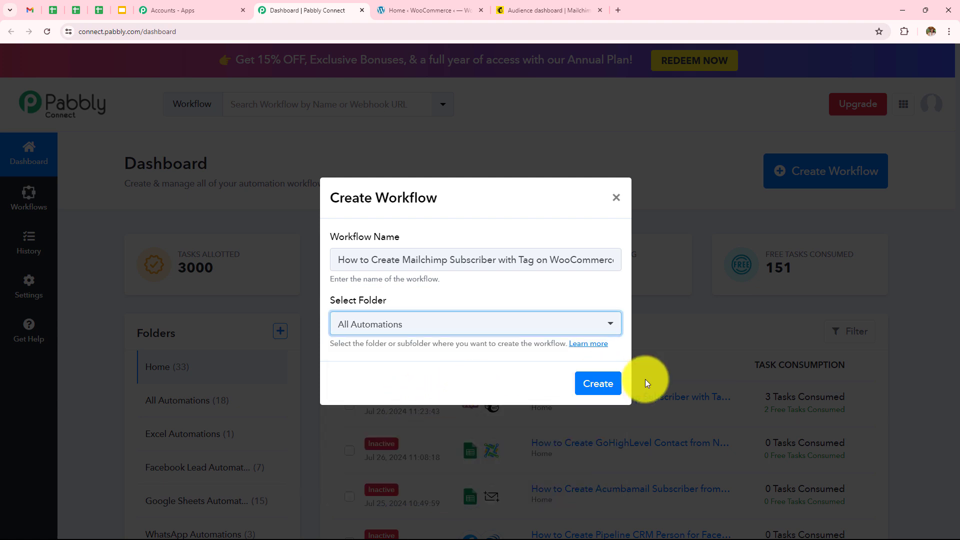
click(598, 389)
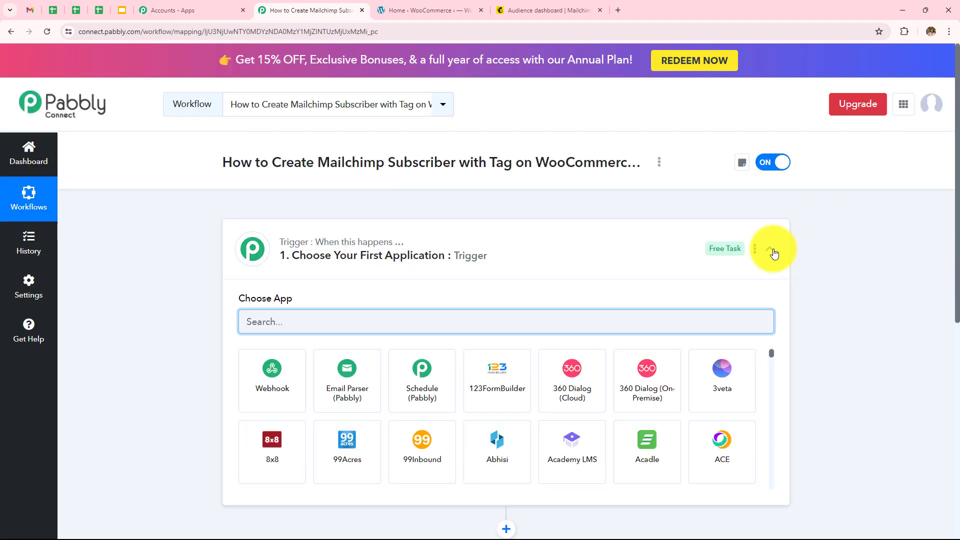
- Set the workflow's trigger application to WooCommerce with the trigger event New Order Created
click(770, 250)
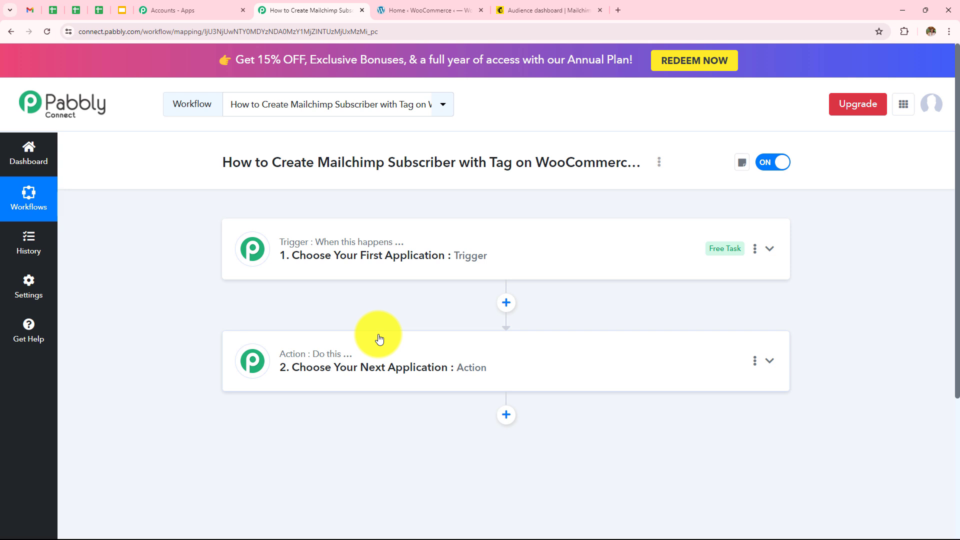
click(490, 260)
click(472, 322)
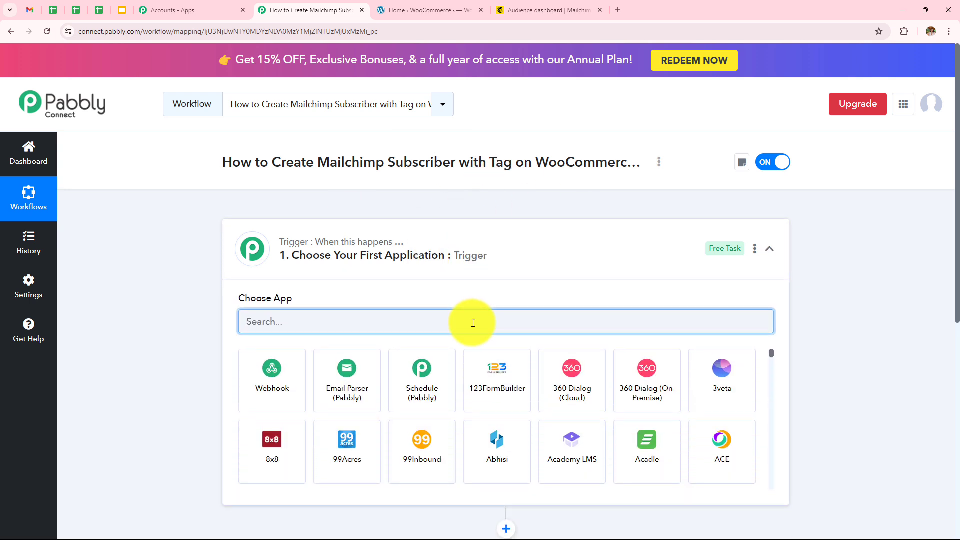
text(Woo)
scroll(472, 321, down, 1)
click(422, 352)
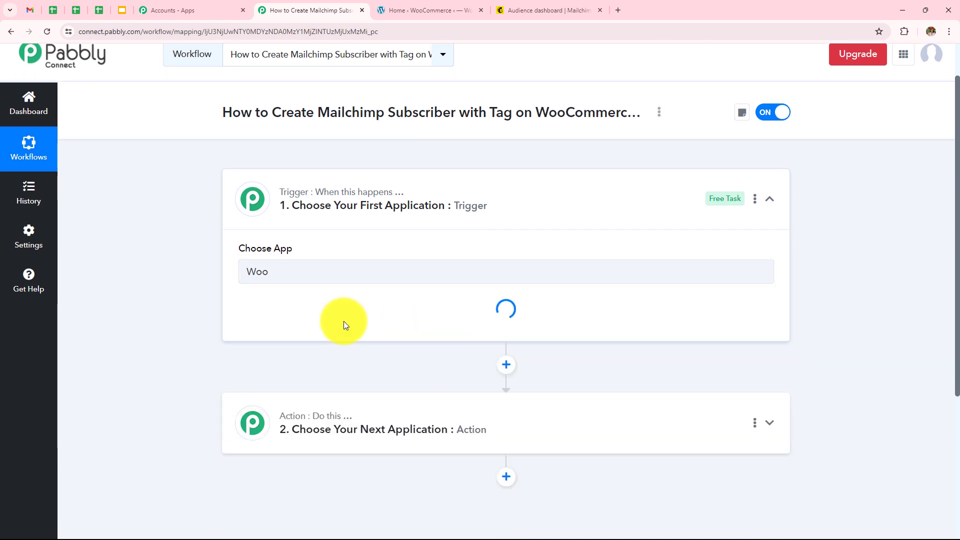
click(340, 322)
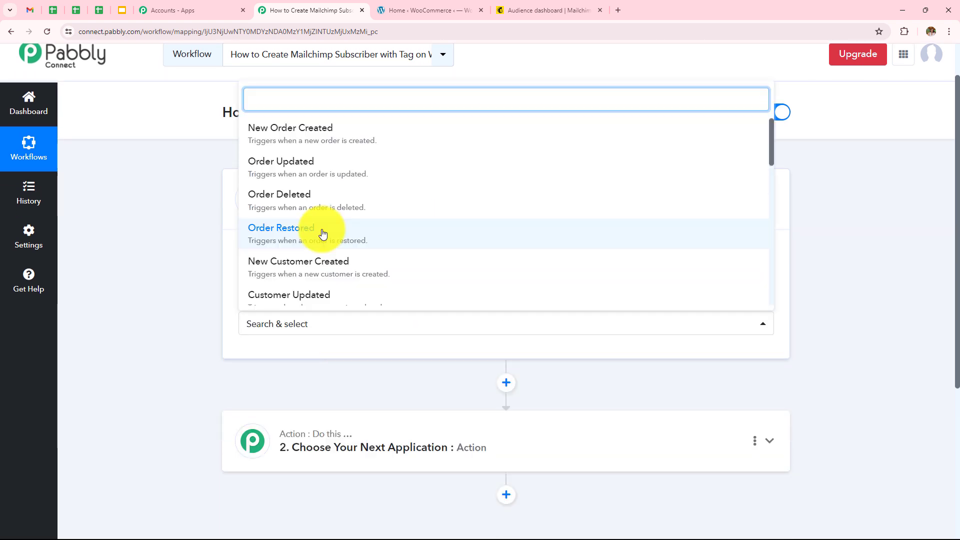
click(316, 143)
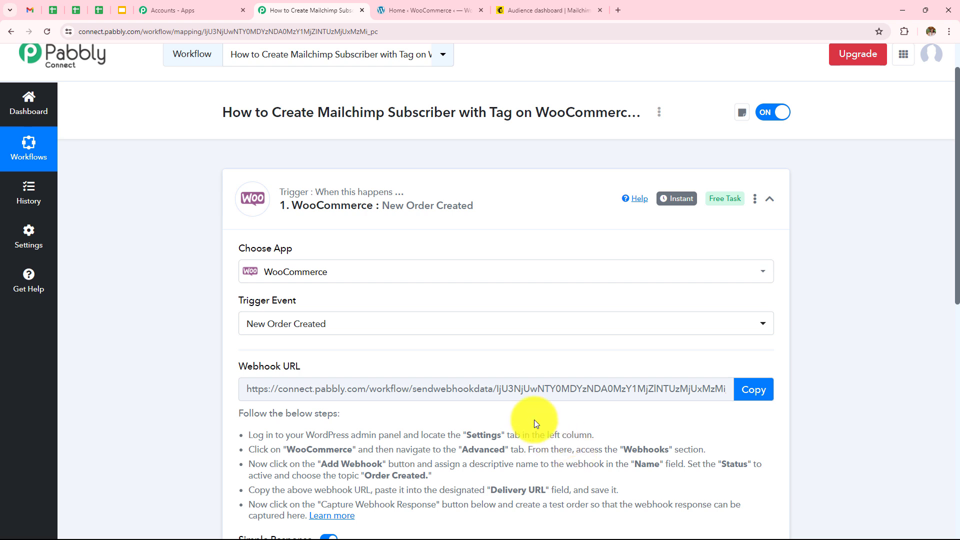
- Switch to the WordPress admin and start a new webhook in WooCommerce's advanced webhook settings
click(413, 8)
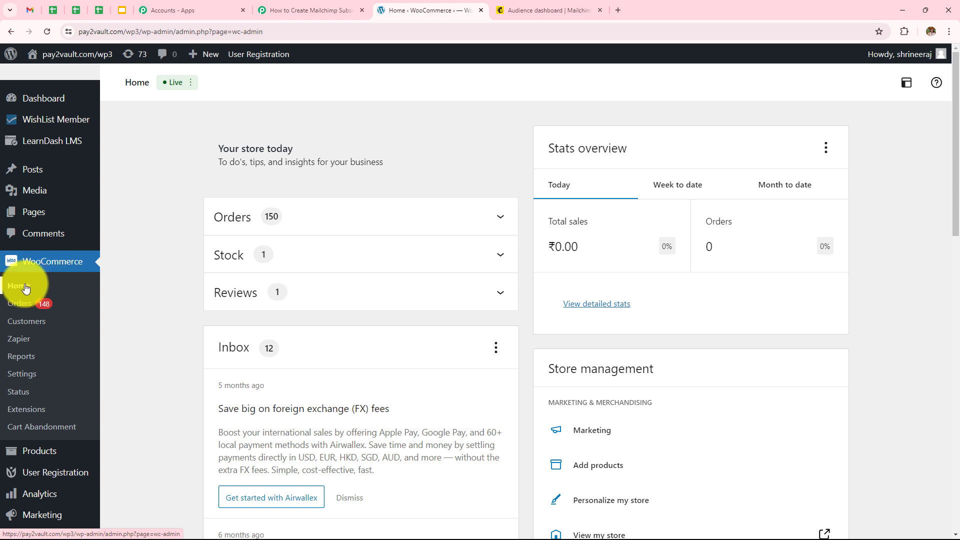
click(22, 374)
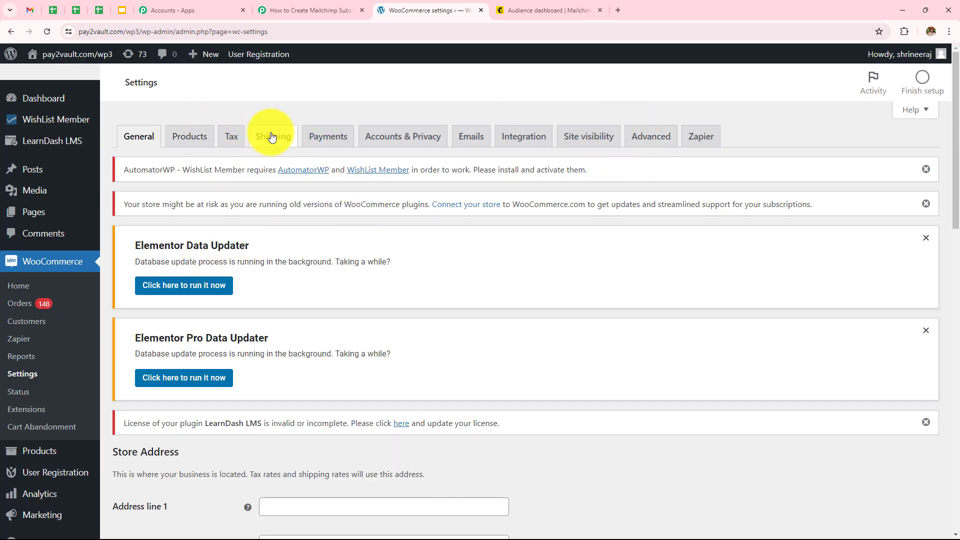
click(645, 135)
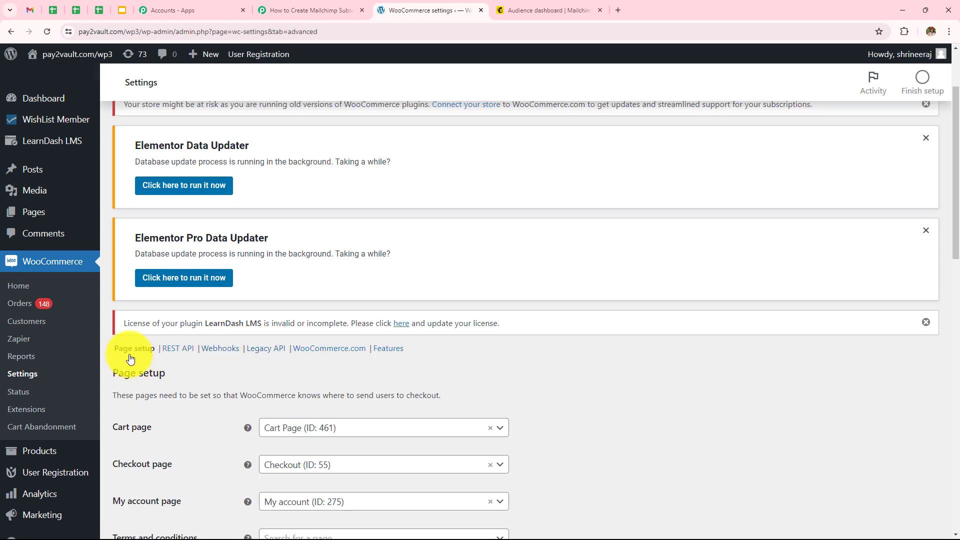
click(223, 348)
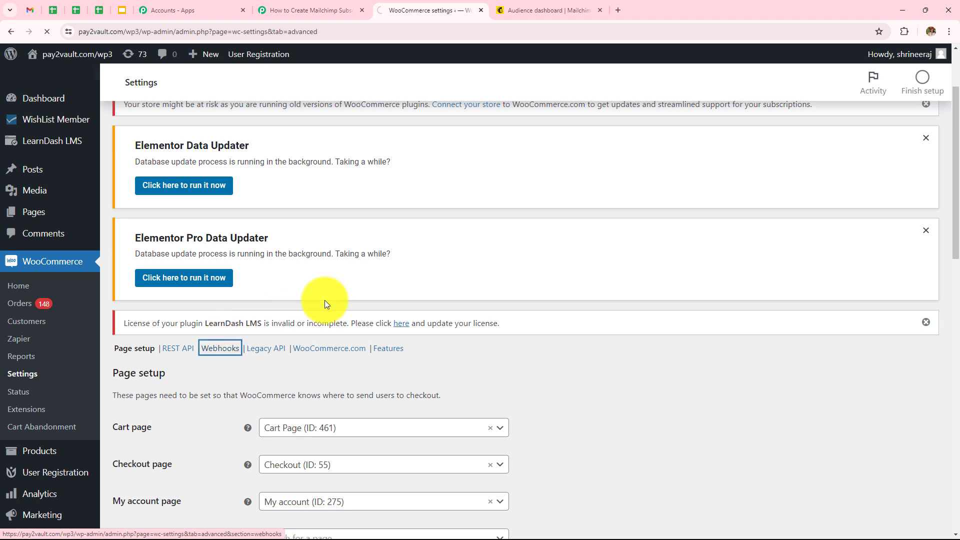
scroll(491, 240, down, 8)
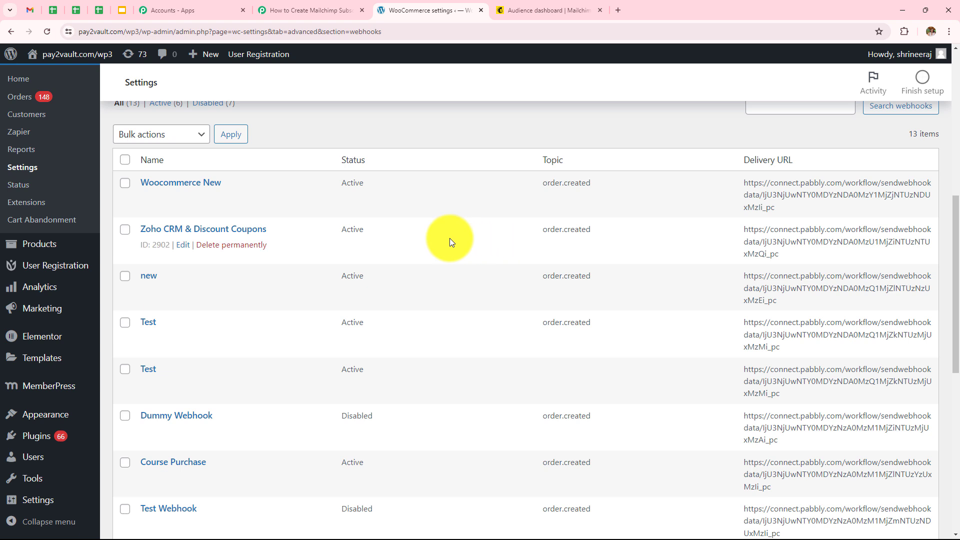
scroll(449, 238, up, 4)
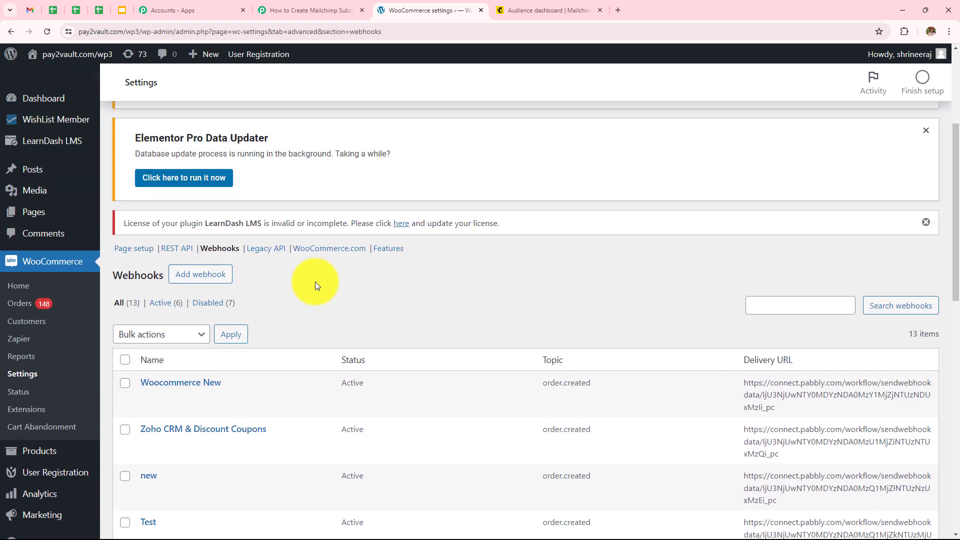
click(204, 279)
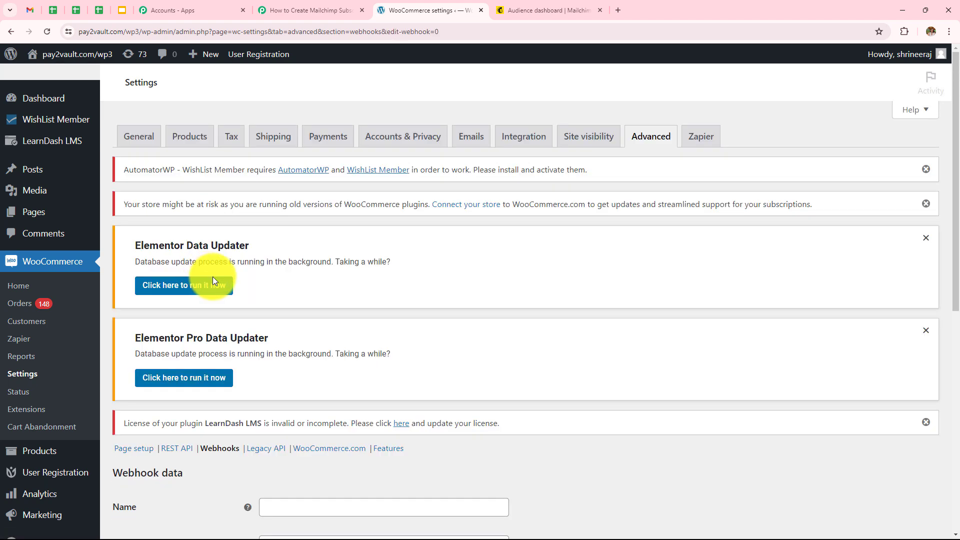
- Name the webhook "Woocommerce to Mailchimp", set its status to Active and its topic to Order created
scroll(427, 323, down, 5)
click(356, 260)
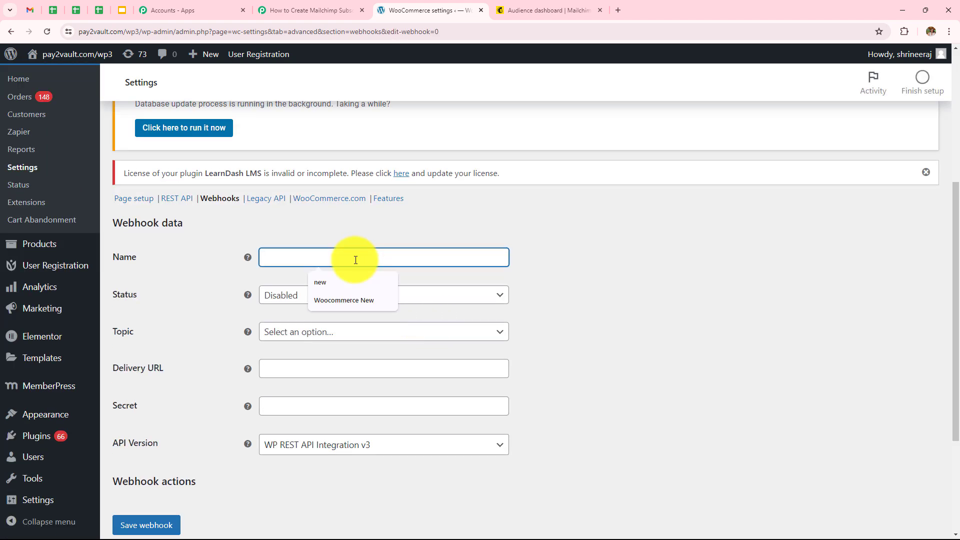
text(Woocommerce to Mailchimp)
click(325, 300)
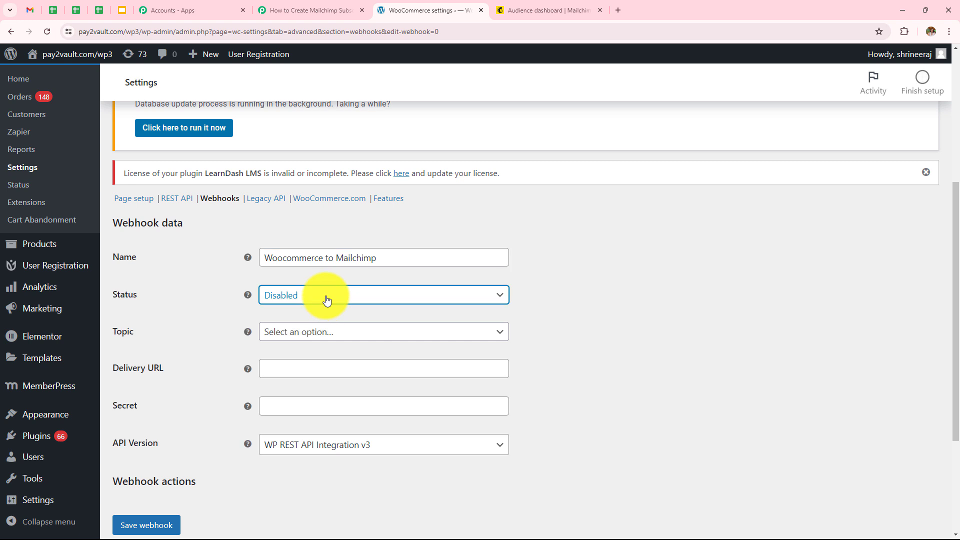
click(300, 315)
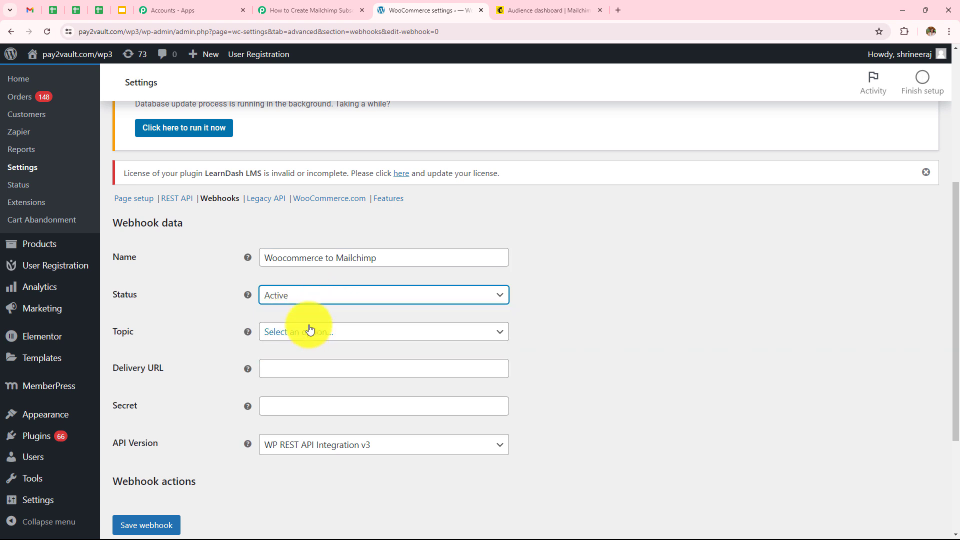
click(310, 329)
scroll(310, 422, down, 4)
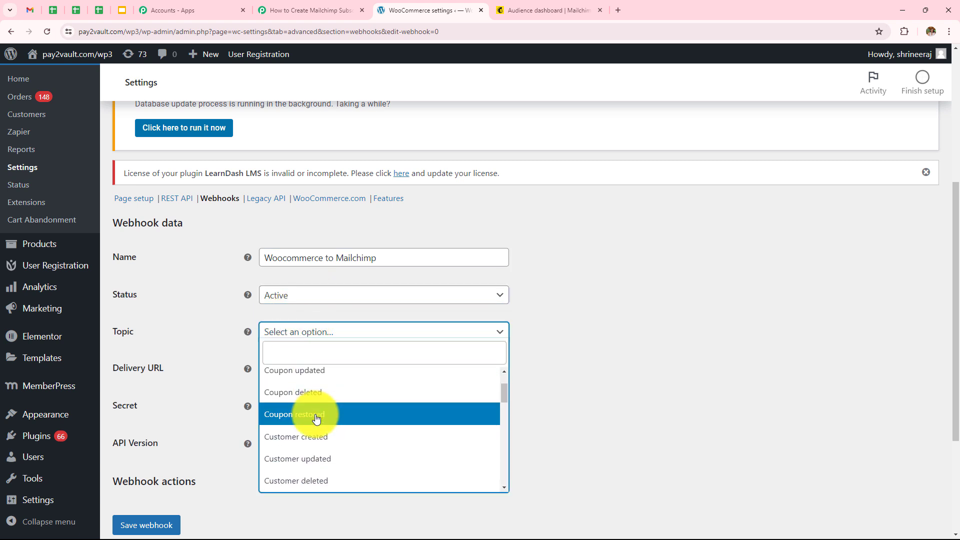
click(302, 407)
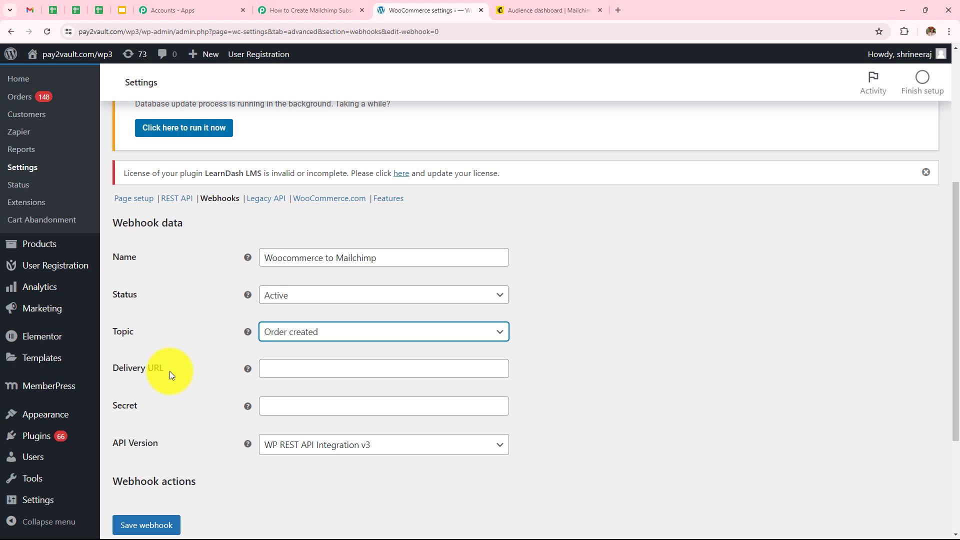
- Copy the webhook URL from the Pabbly Connect trigger into the WooCommerce webhook's delivery URL and save the webhook
click(295, 11)
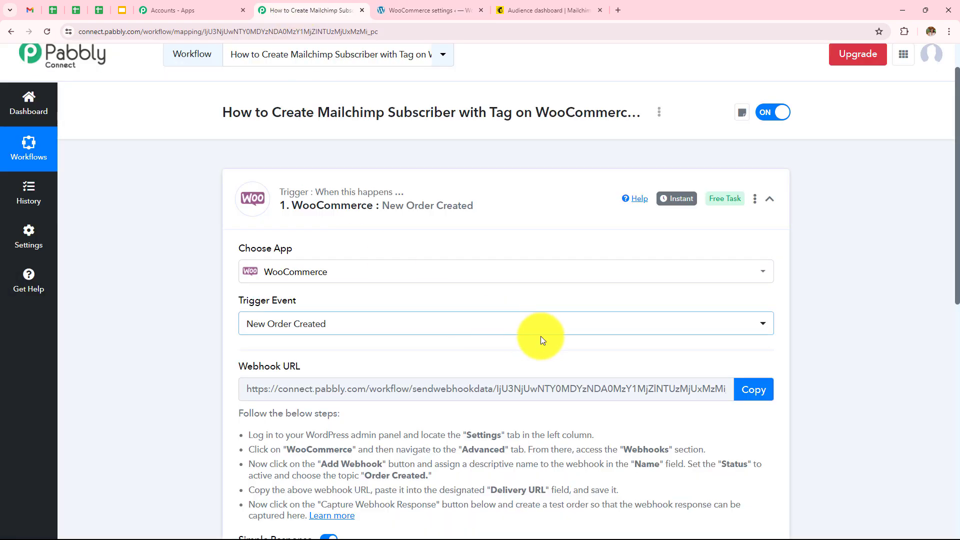
click(752, 390)
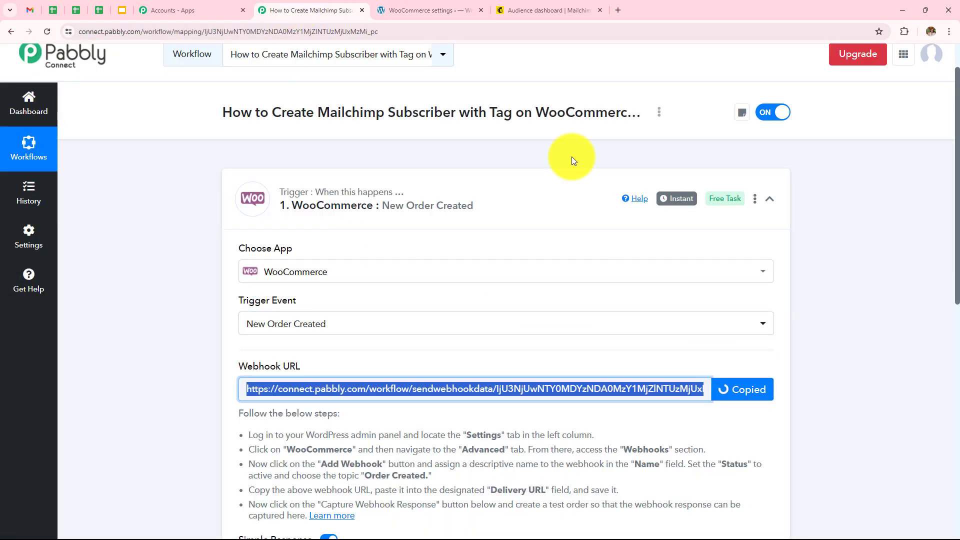
click(440, 10)
click(365, 368)
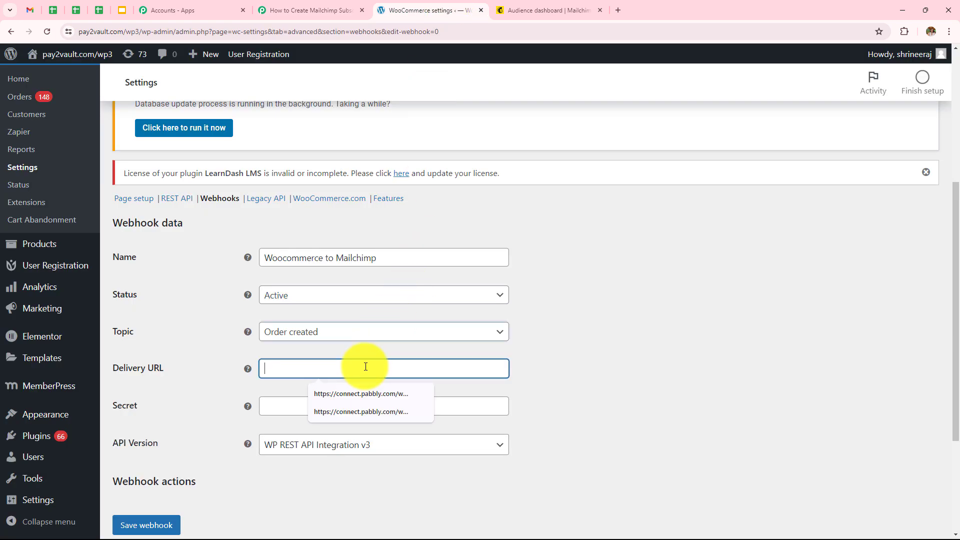
key(ctrl+v)
scroll(391, 247, down, 3)
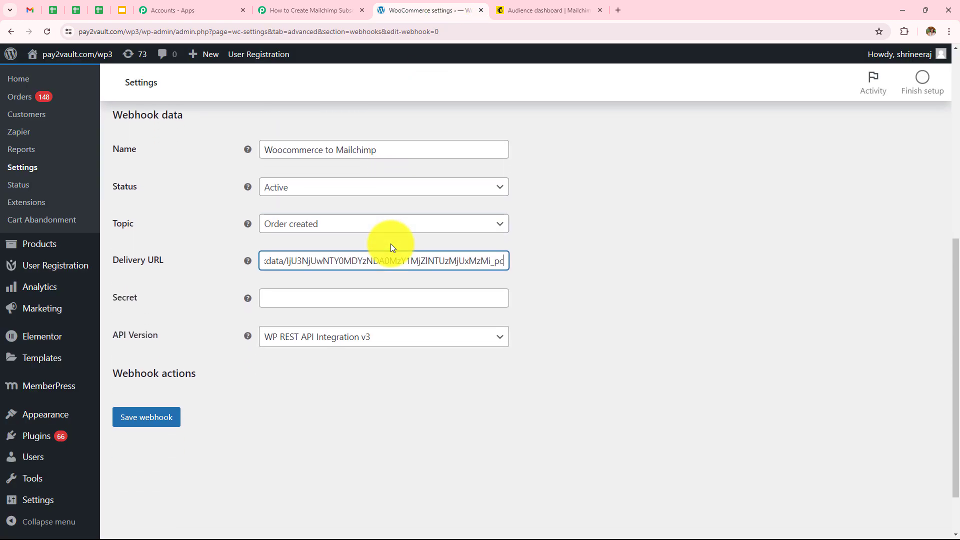
click(165, 376)
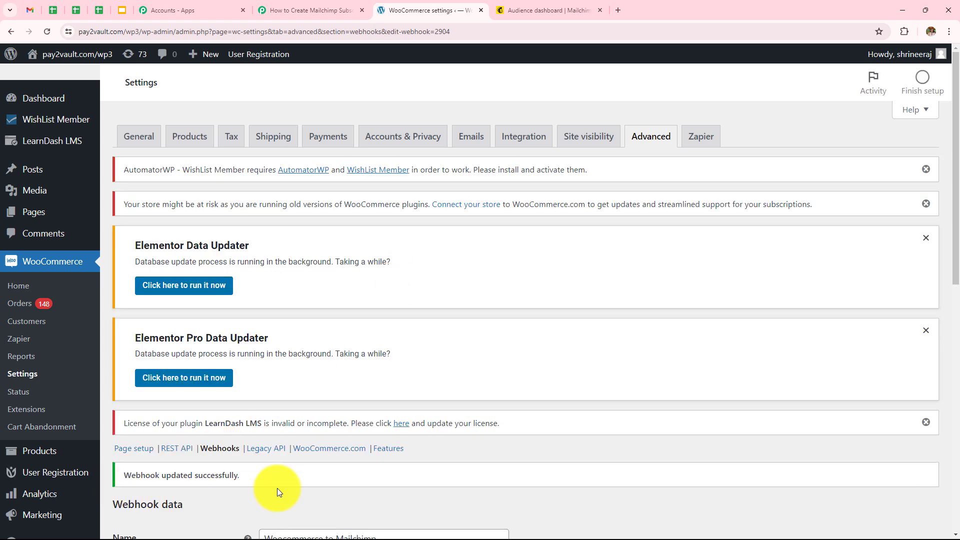
- Switch back to Pabbly Connect and start recapturing the webhook response for the WooCommerce trigger
click(320, 5)
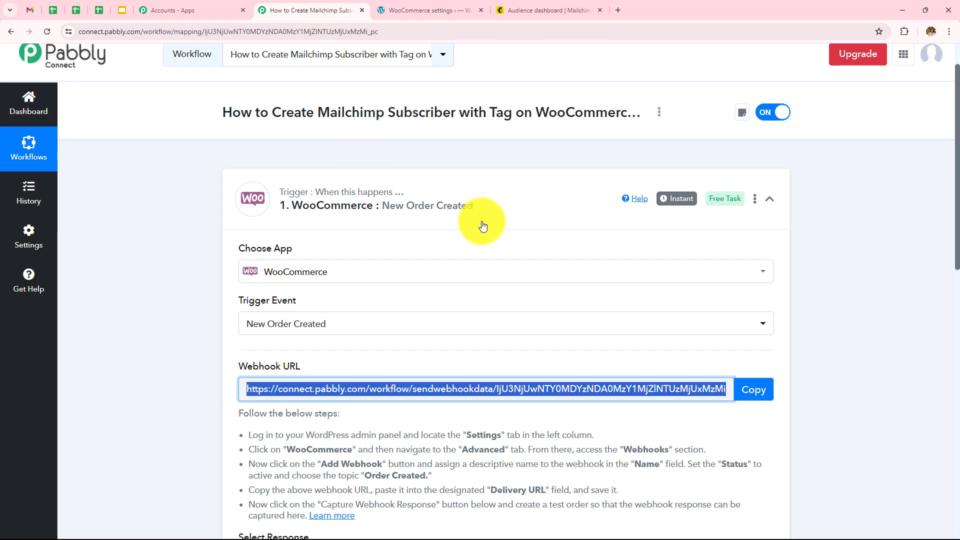
scroll(481, 221, down, 9)
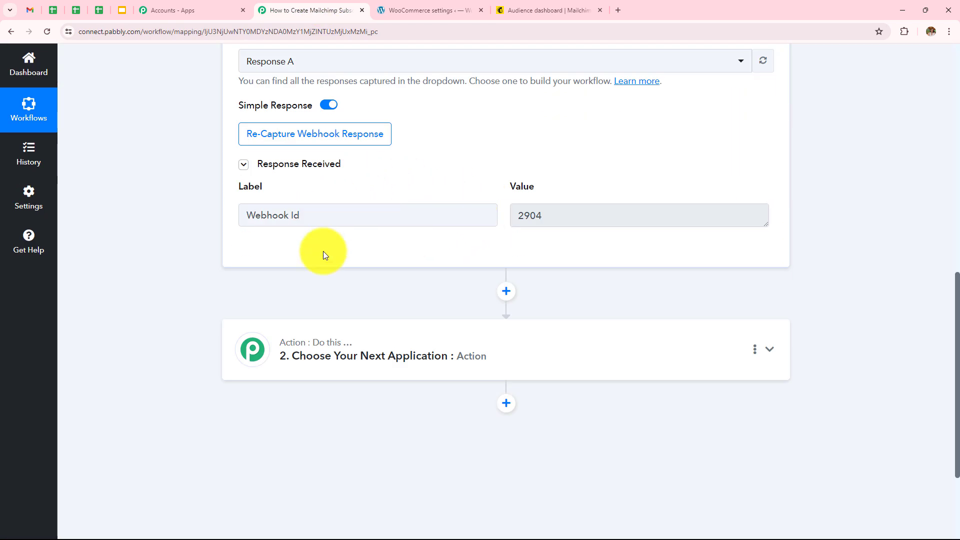
scroll(497, 221, up, 1)
scroll(497, 222, up, 1)
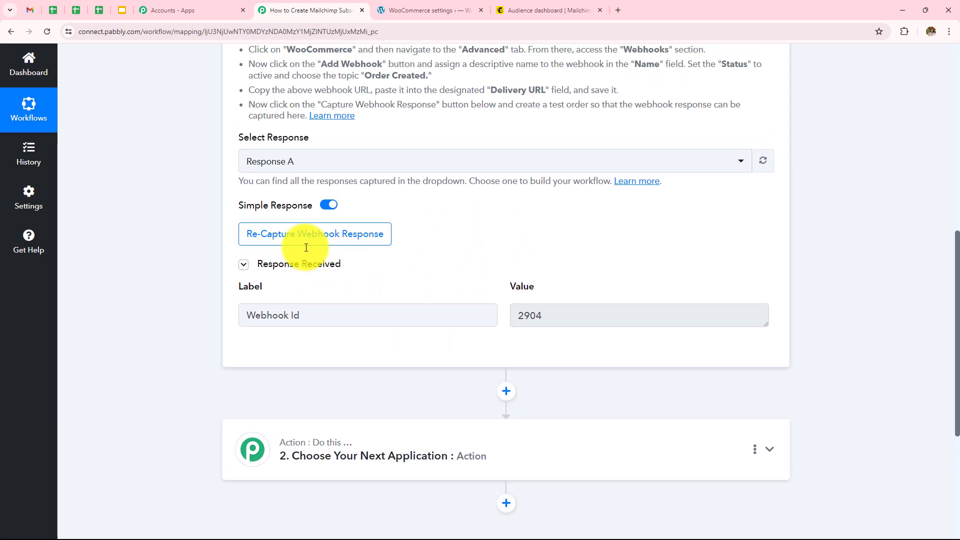
click(307, 234)
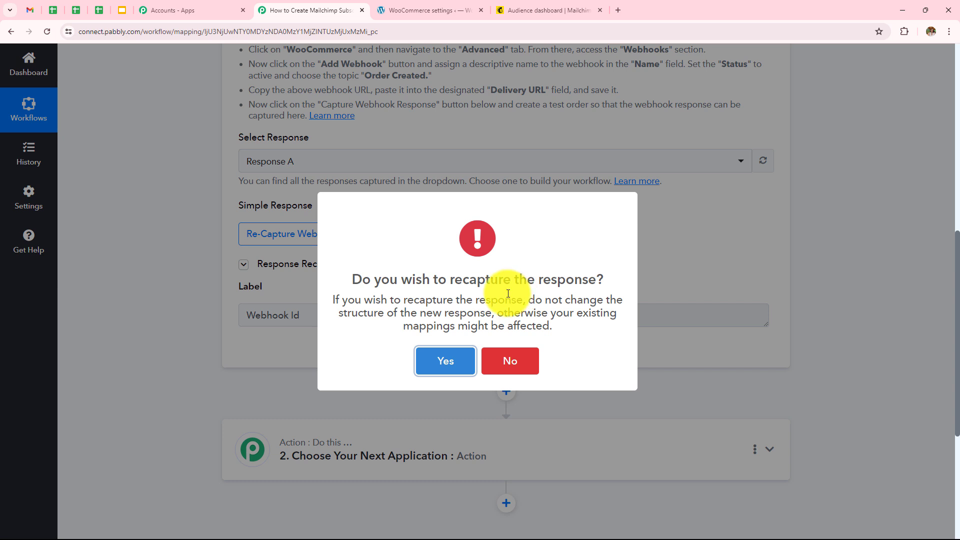
click(444, 362)
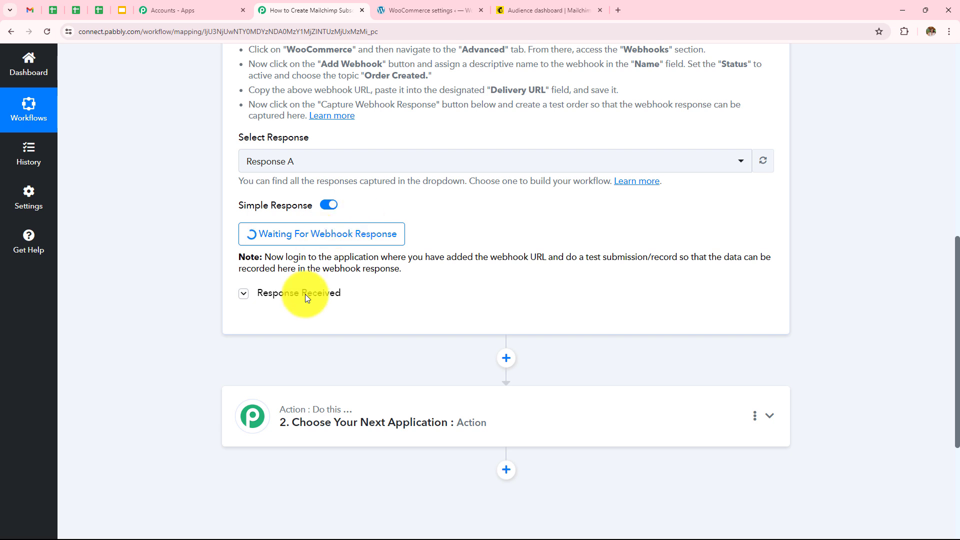
- Switch to the WordPress site's store, add the New Generation Phone to the cart and proceed to checkout
click(421, 7)
mouse_move(89, 57)
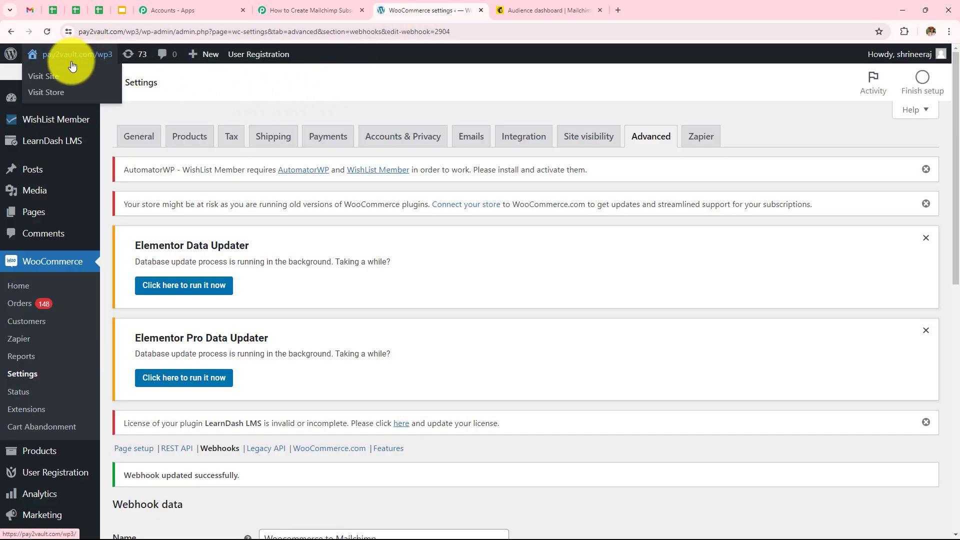
click(59, 95)
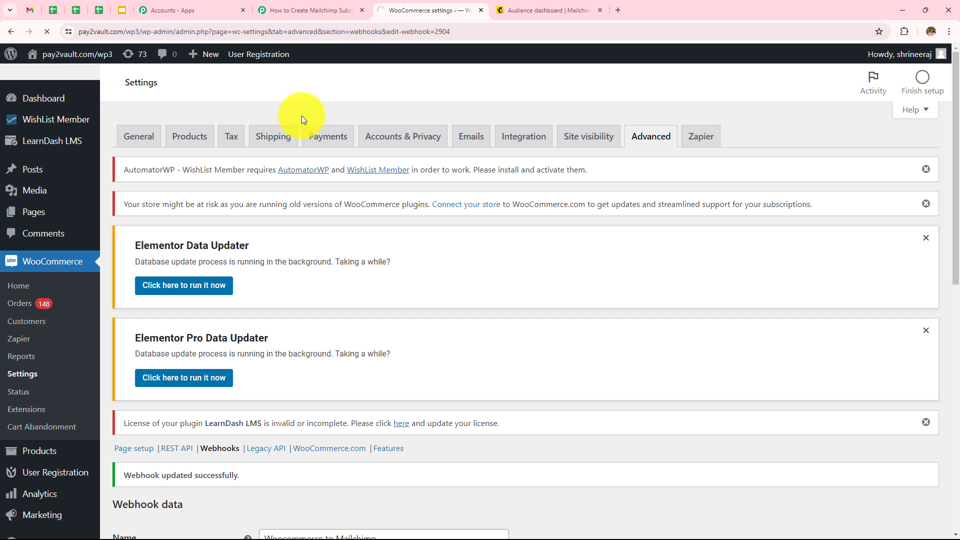
scroll(367, 349, down, 10)
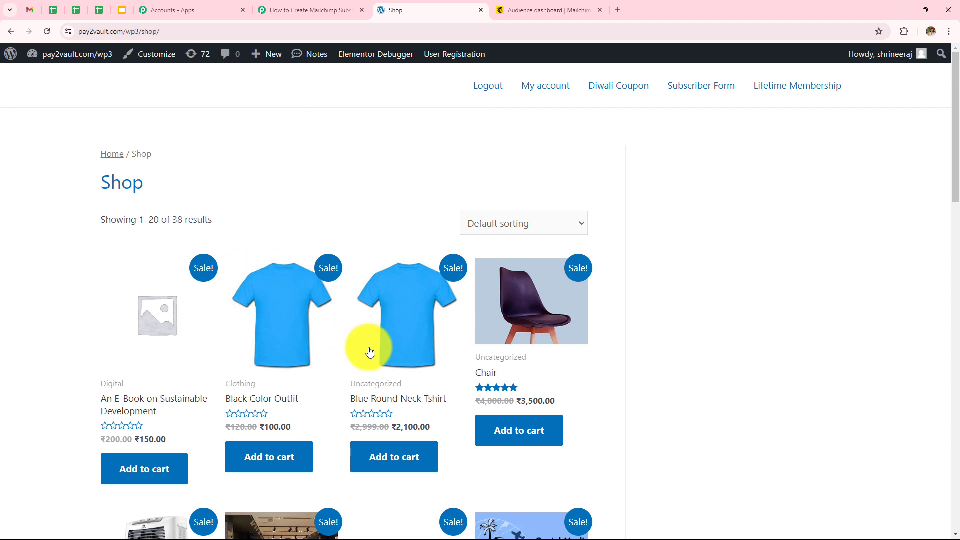
scroll(365, 346, down, 11)
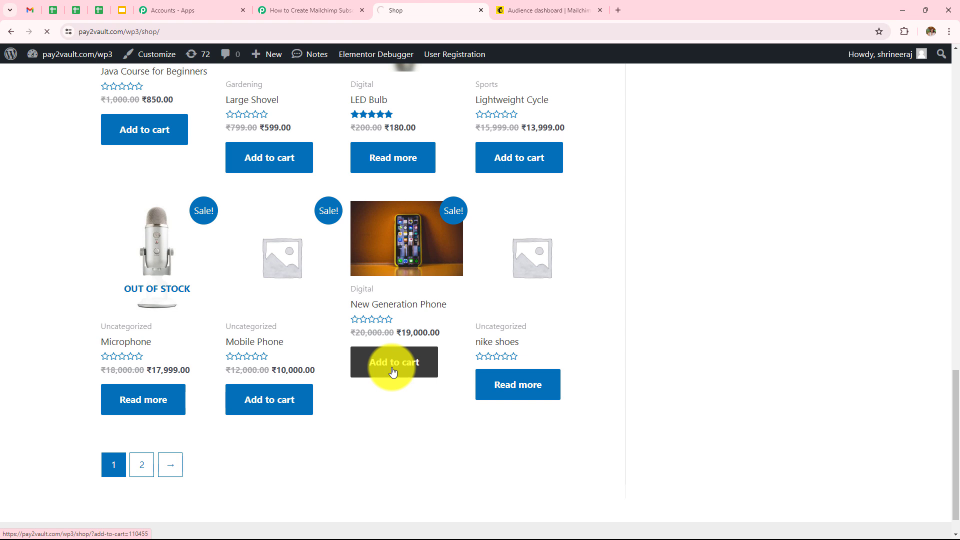
scroll(489, 246, down, 5)
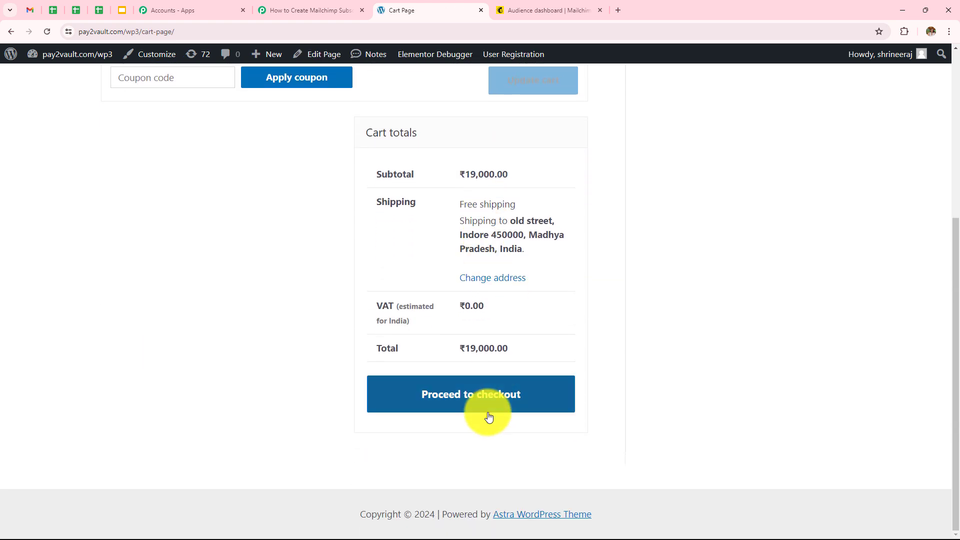
click(423, 403)
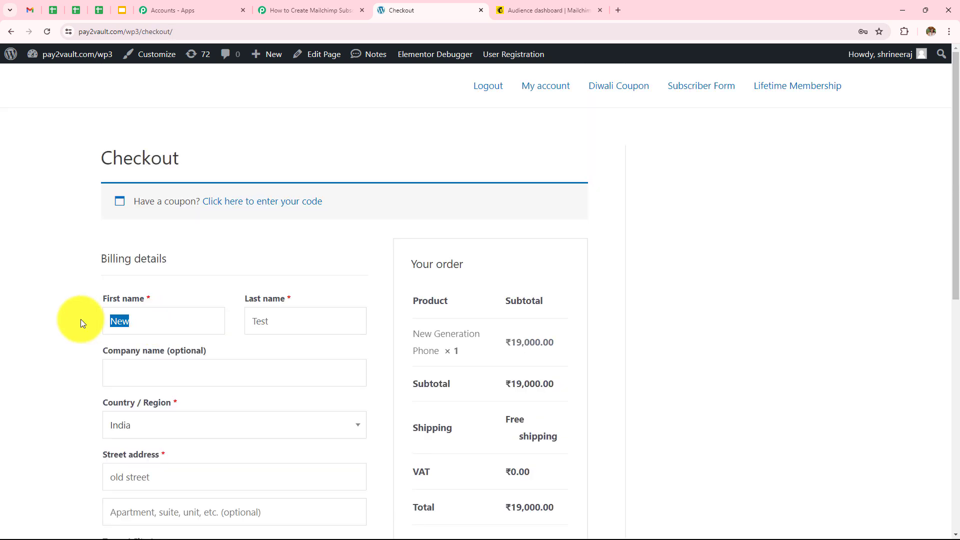
- Fill in the test customer's last name, phone number and email address in the billing details
double_click(263, 322)
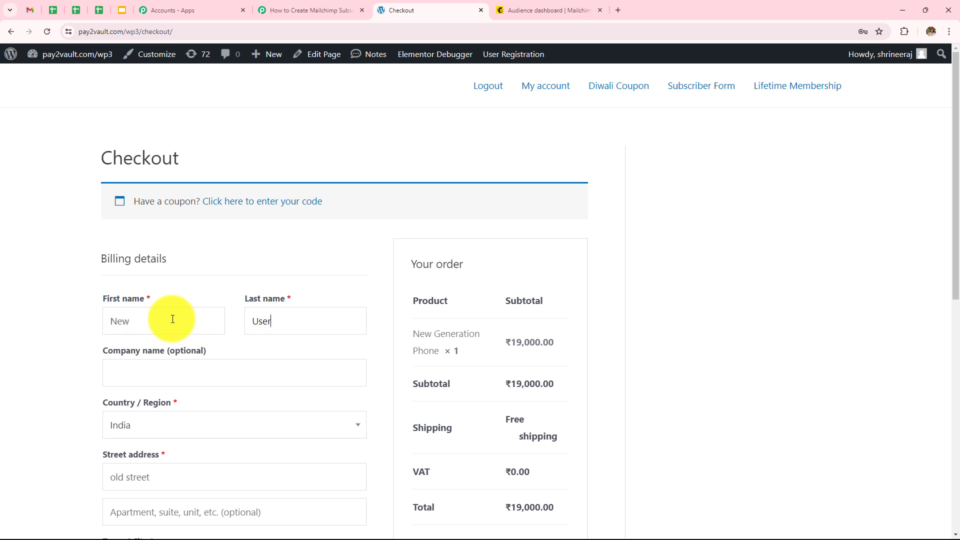
scroll(172, 319, down, 5)
scroll(197, 331, down, 2)
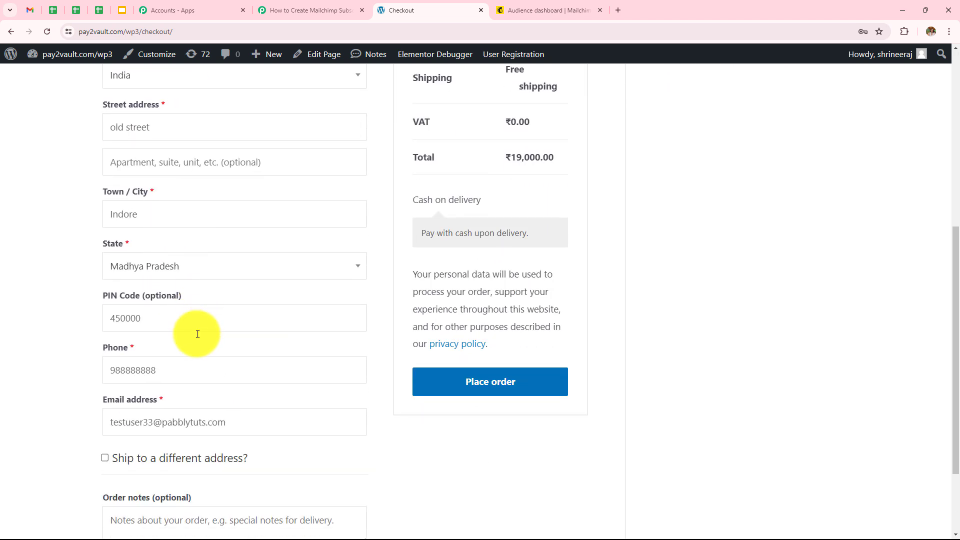
double_click(163, 371)
key(BackSpace)
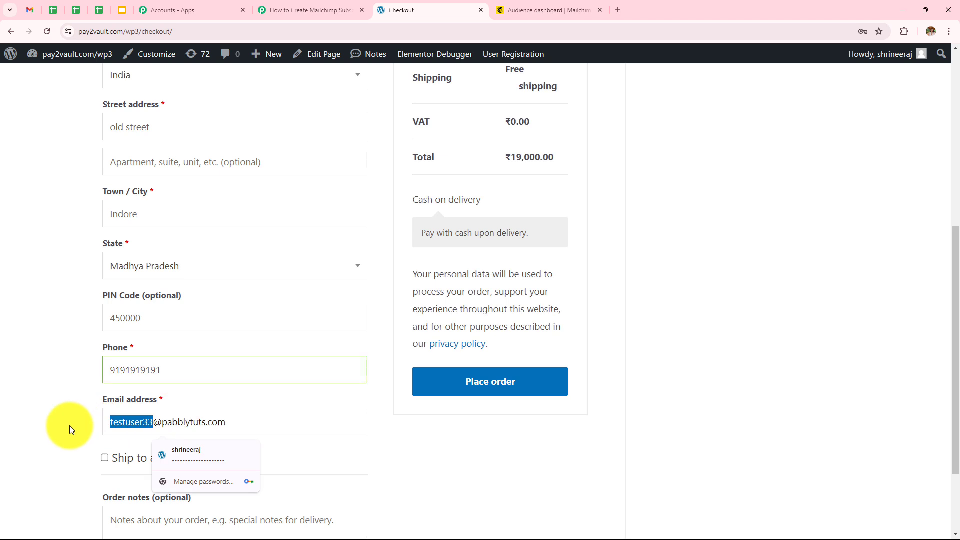
key(BackSpace)
text(new)
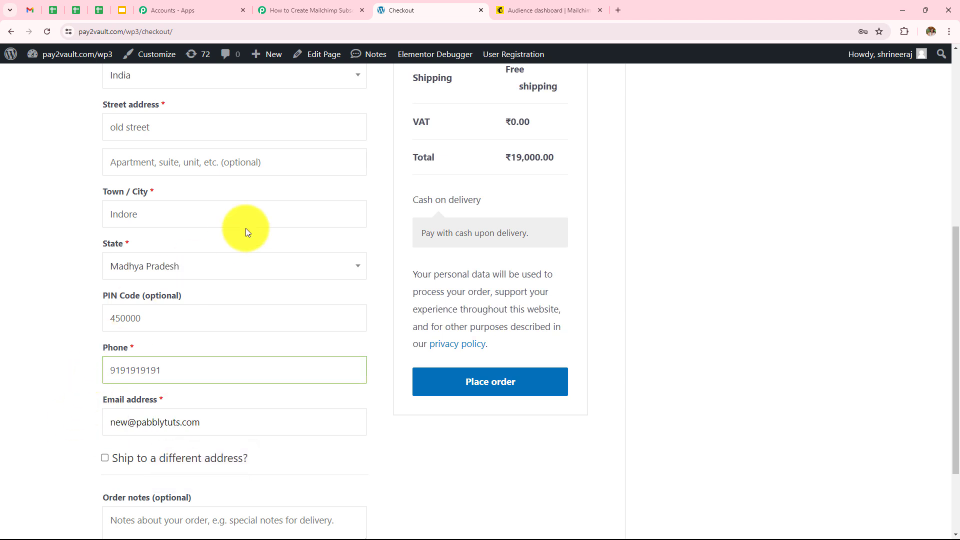
- Place the cash-on-delivery test order and review its order confirmation and billing details
scroll(245, 228, up, 1)
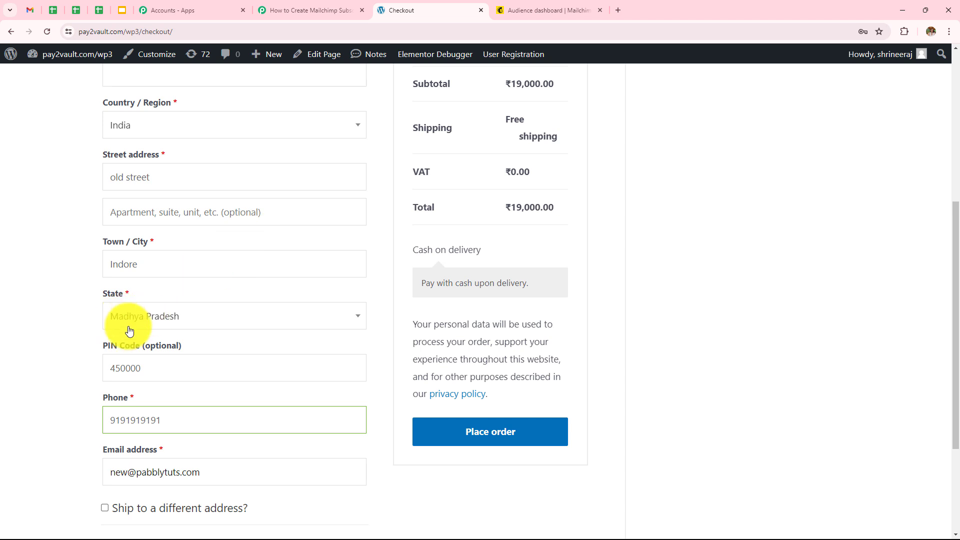
scroll(292, 278, down, 3)
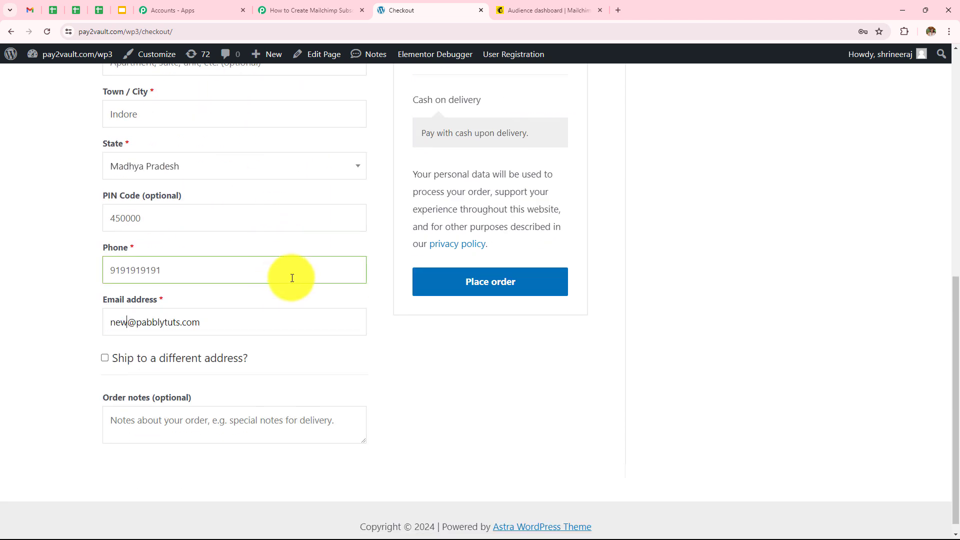
scroll(538, 333, up, 1)
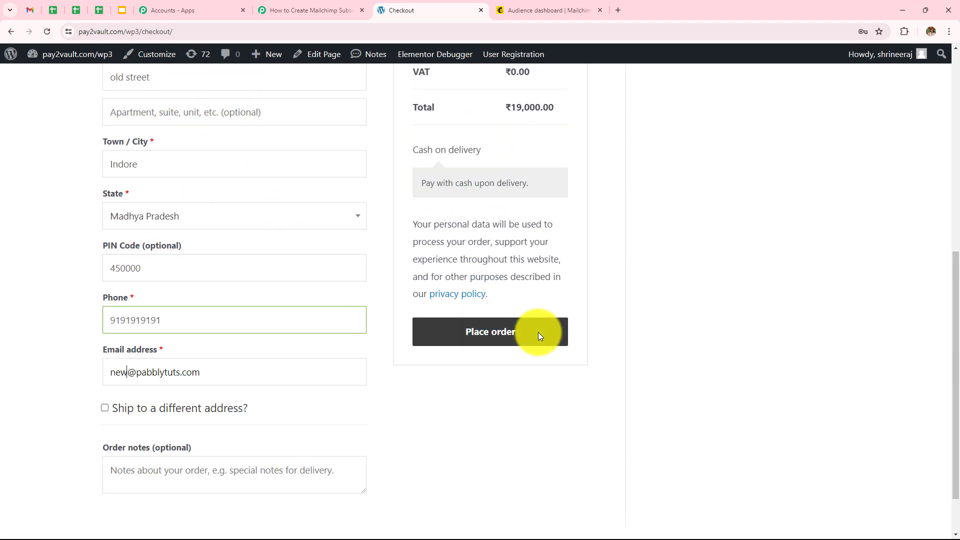
click(538, 332)
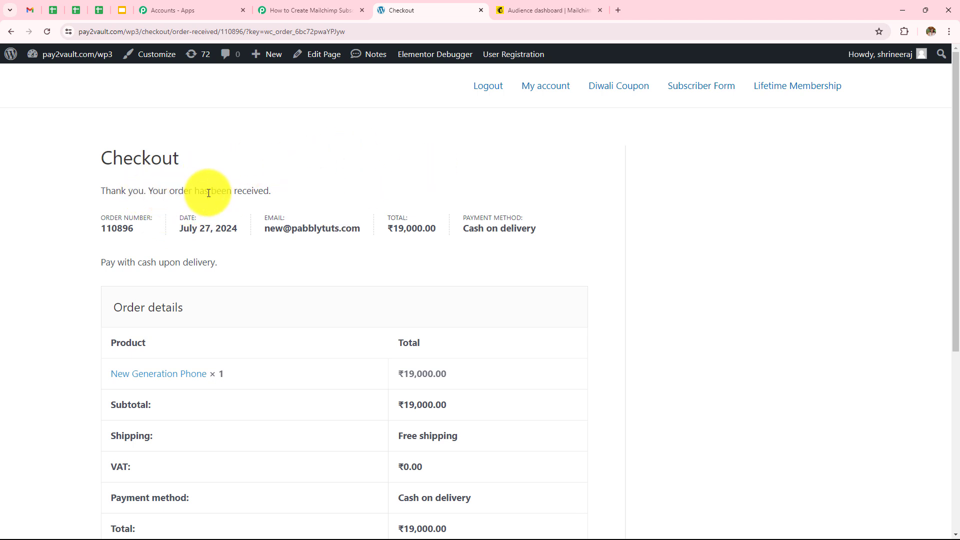
scroll(337, 230, down, 1)
scroll(337, 230, down, 5)
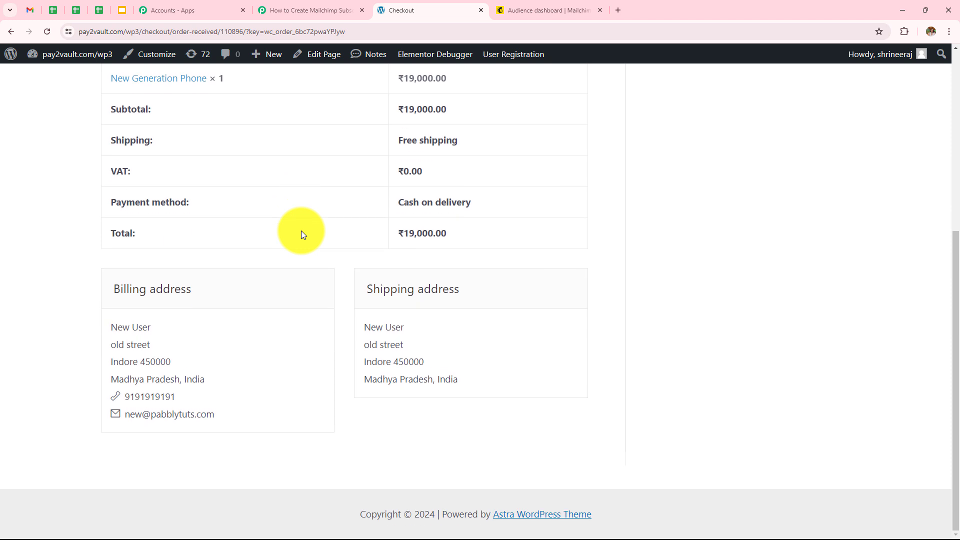
scroll(302, 233, up, 5)
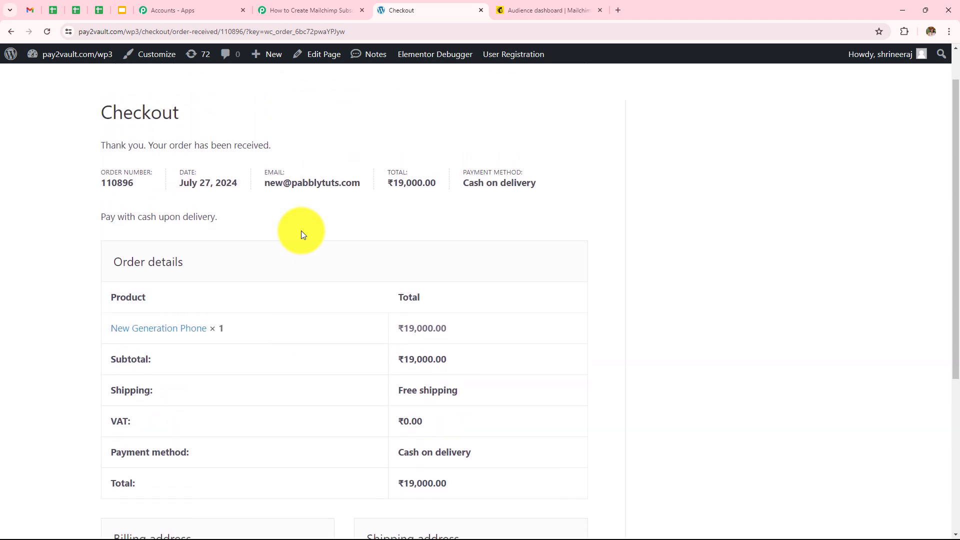
scroll(301, 234, up, 1)
- Return to Pabbly Connect and examine the captured webhook response for the test order's shipping, payment and product data
click(295, 10)
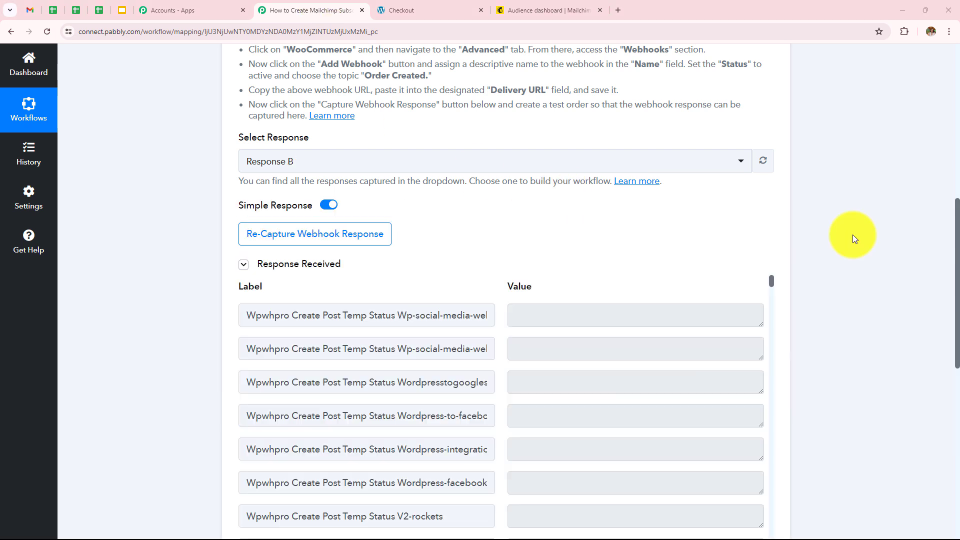
scroll(853, 235, down, 4)
scroll(551, 217, down, 20)
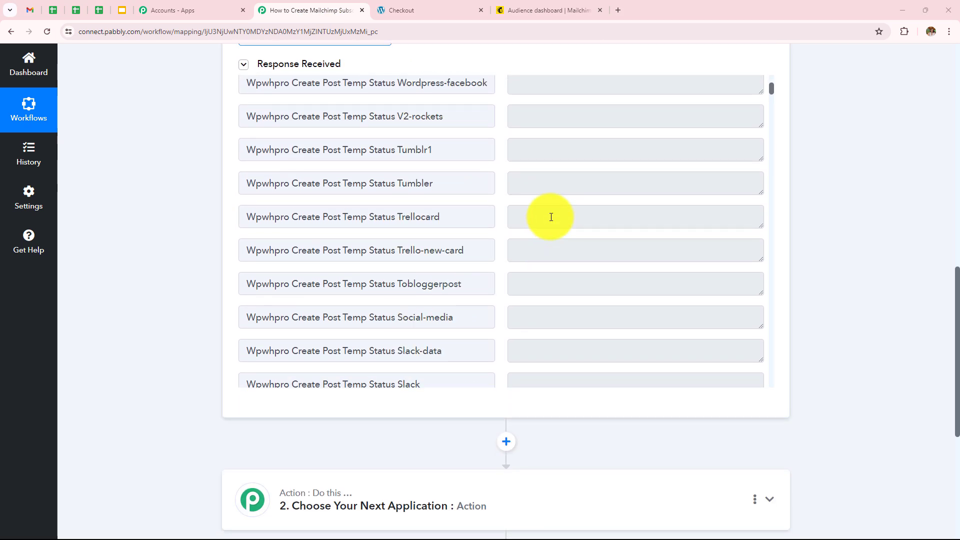
scroll(551, 216, down, 10)
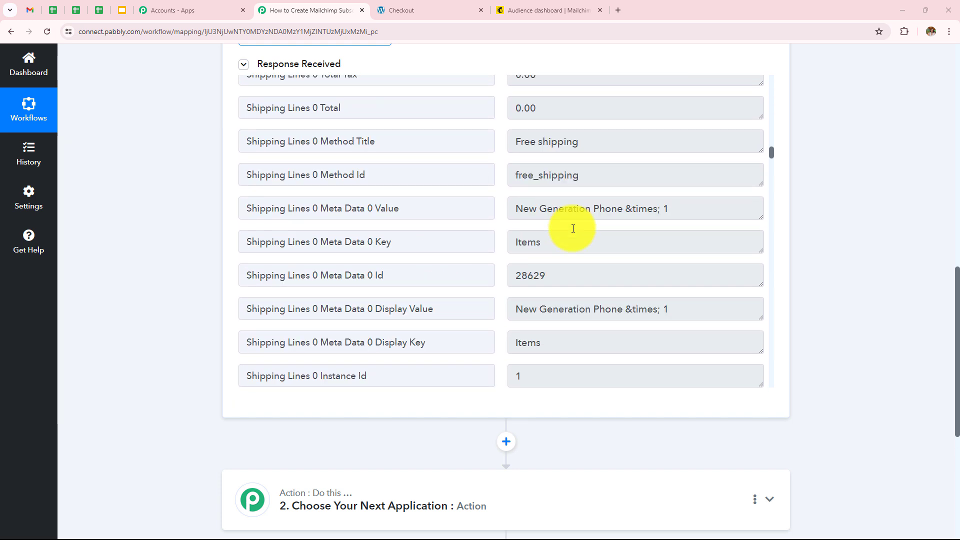
scroll(618, 199, down, 6)
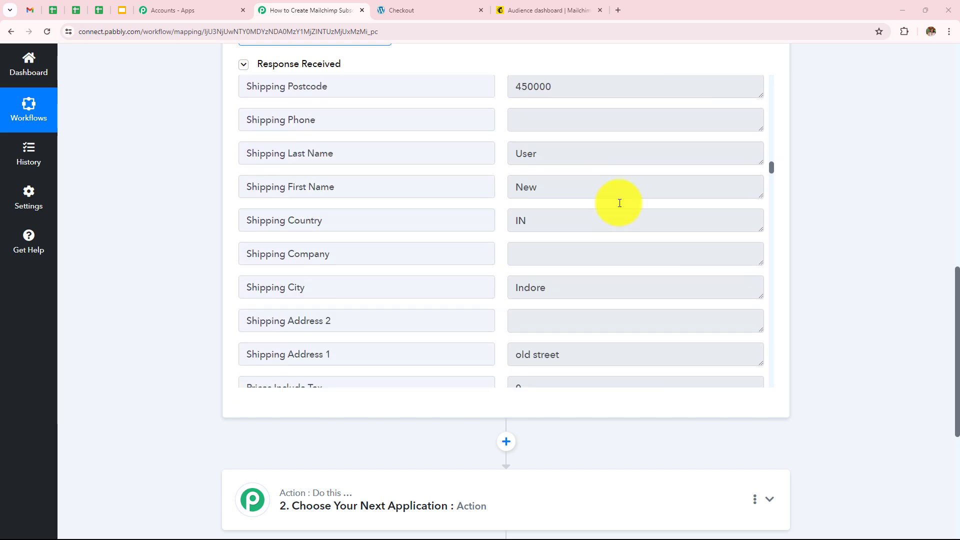
scroll(470, 281, up, 2)
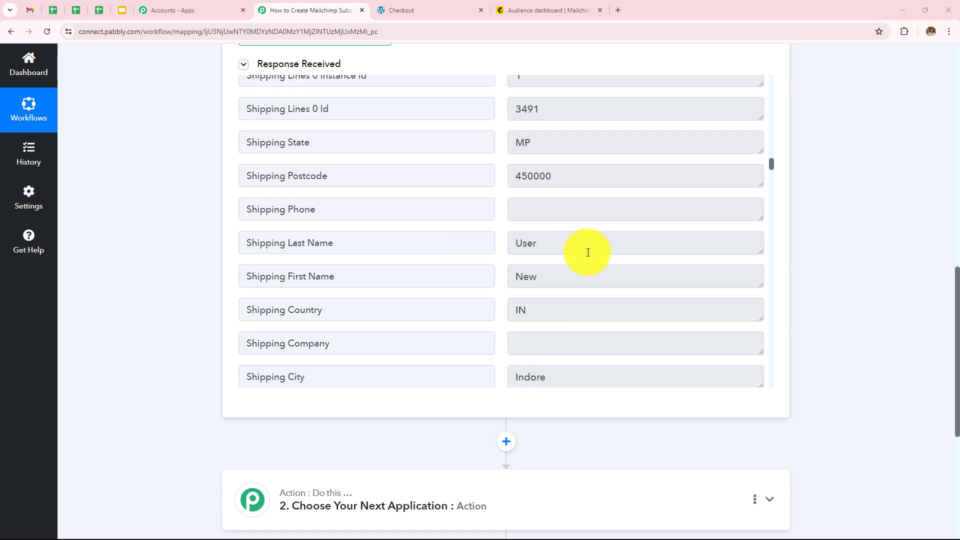
scroll(585, 251, down, 3)
scroll(637, 225, down, 4)
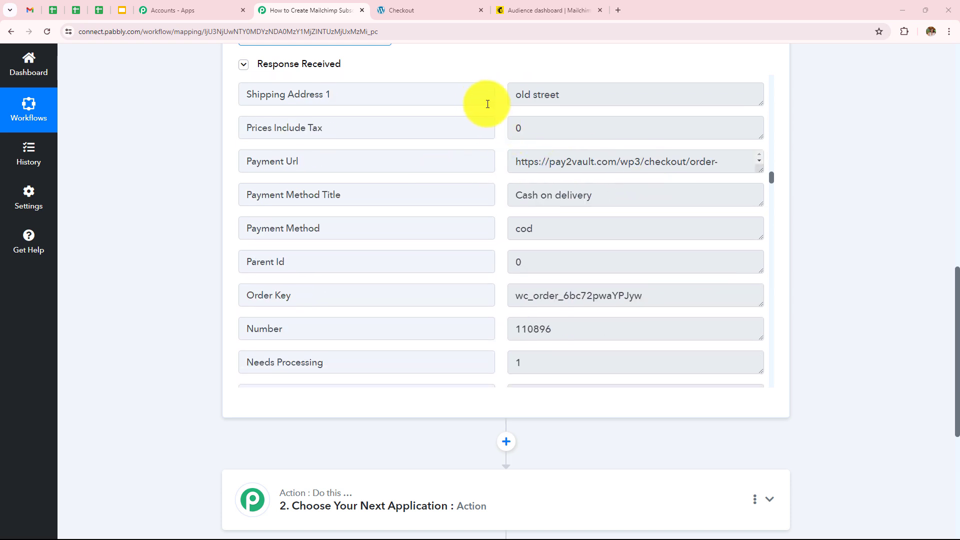
scroll(623, 331, down, 3)
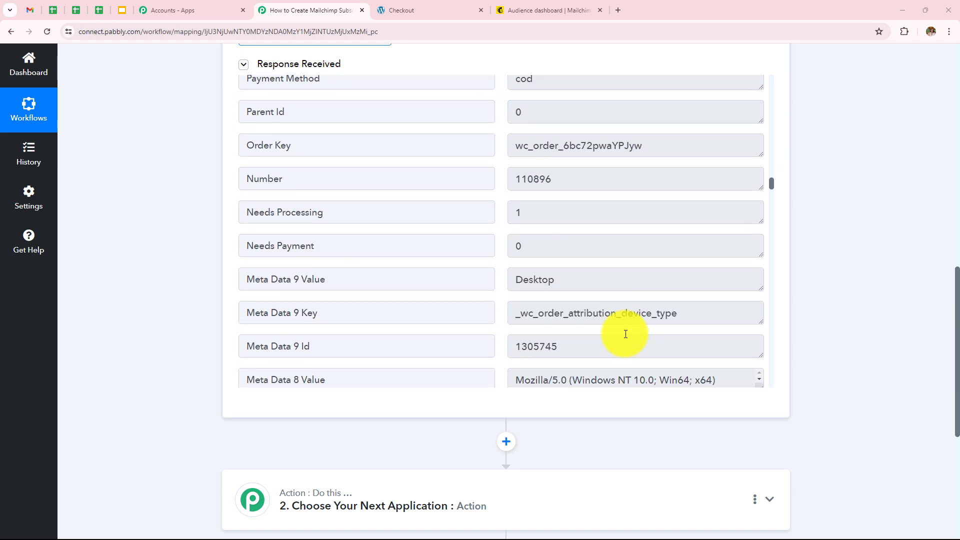
scroll(626, 334, down, 4)
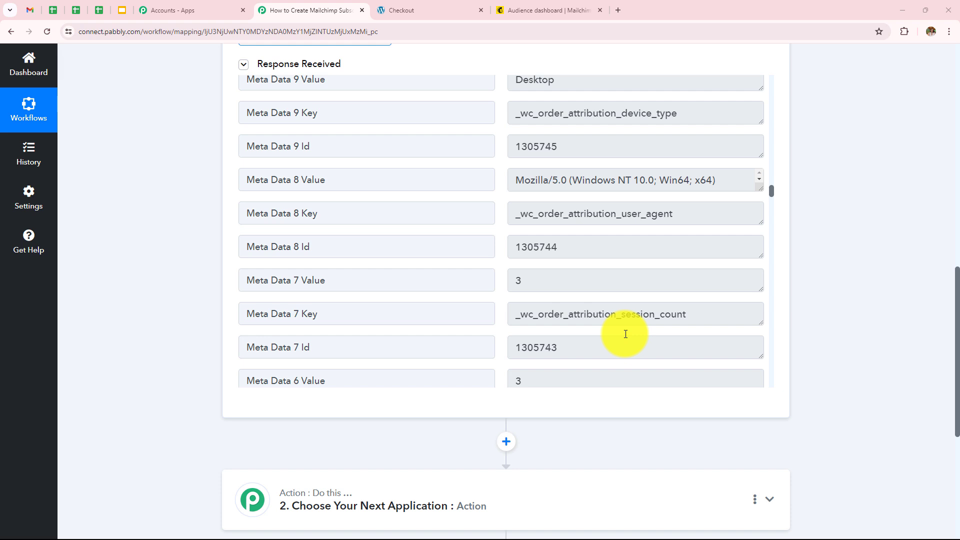
scroll(812, 302, down, 5)
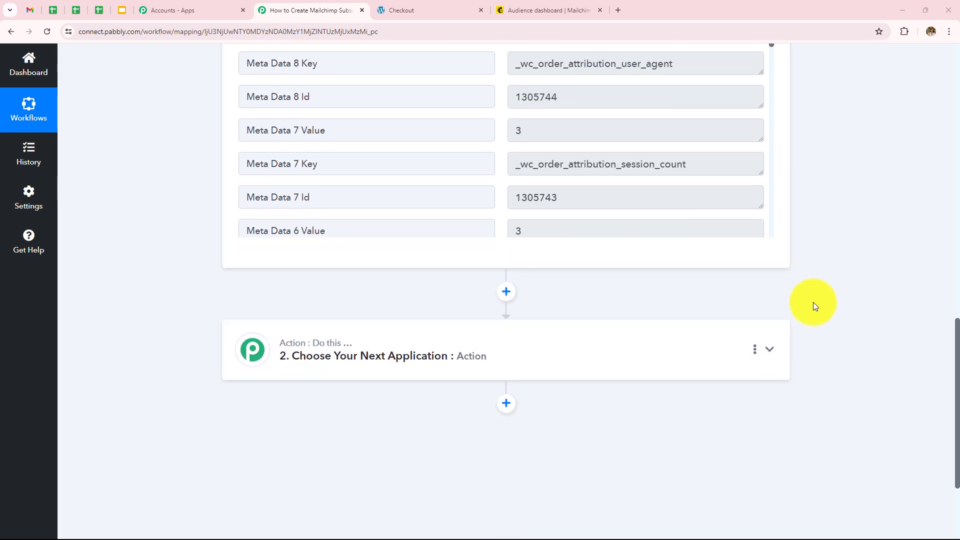
- Set the action step to Mailchimp with the Add New Member with Custom Fields event and start adding a new connection
click(520, 218)
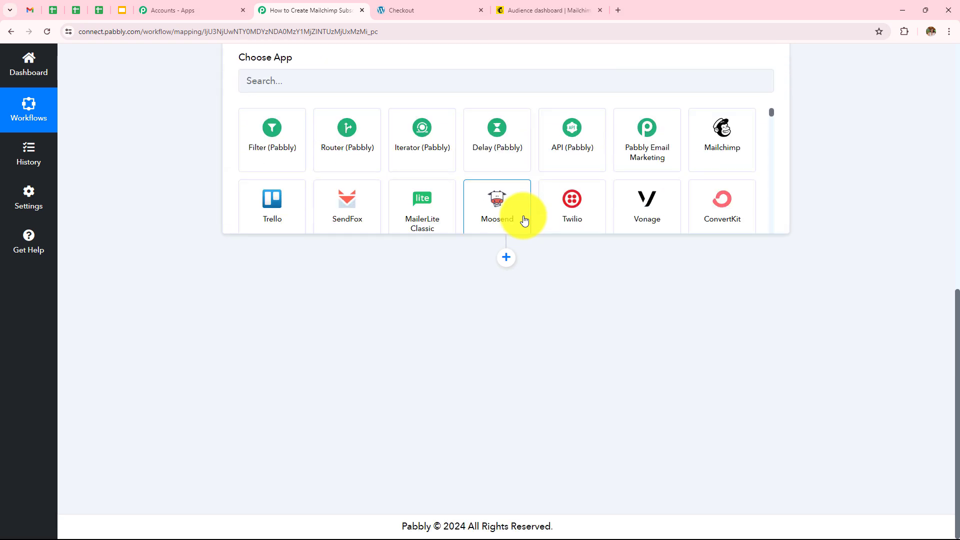
click(504, 257)
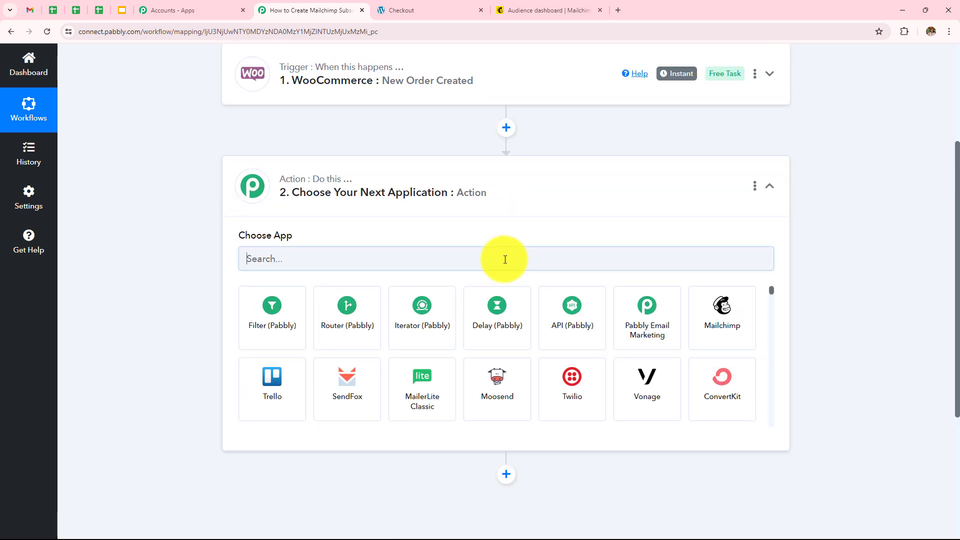
text(M)
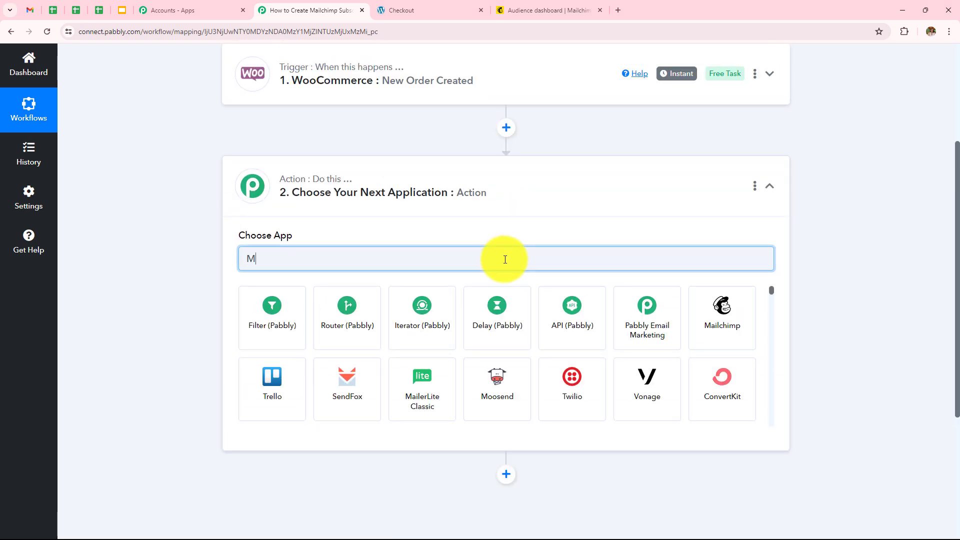
text(ail)
click(325, 319)
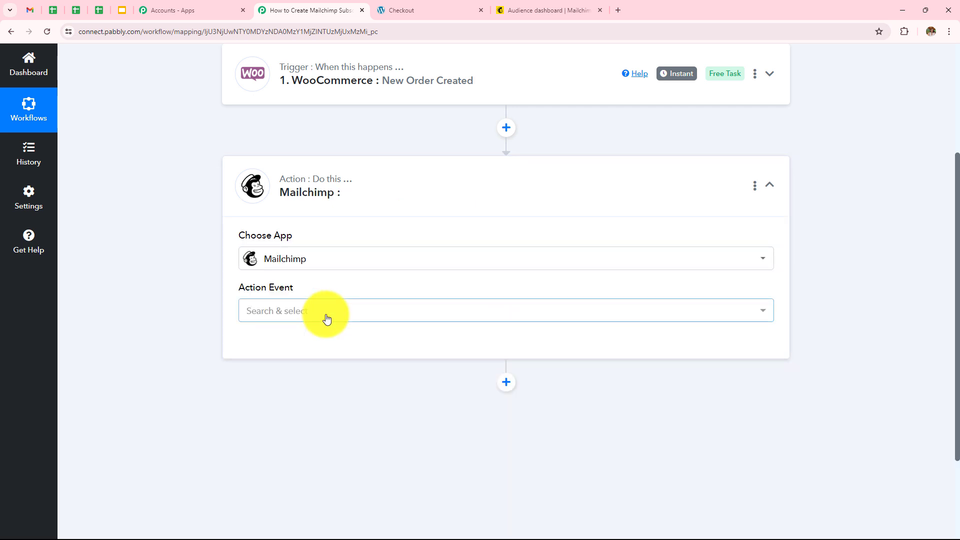
click(323, 316)
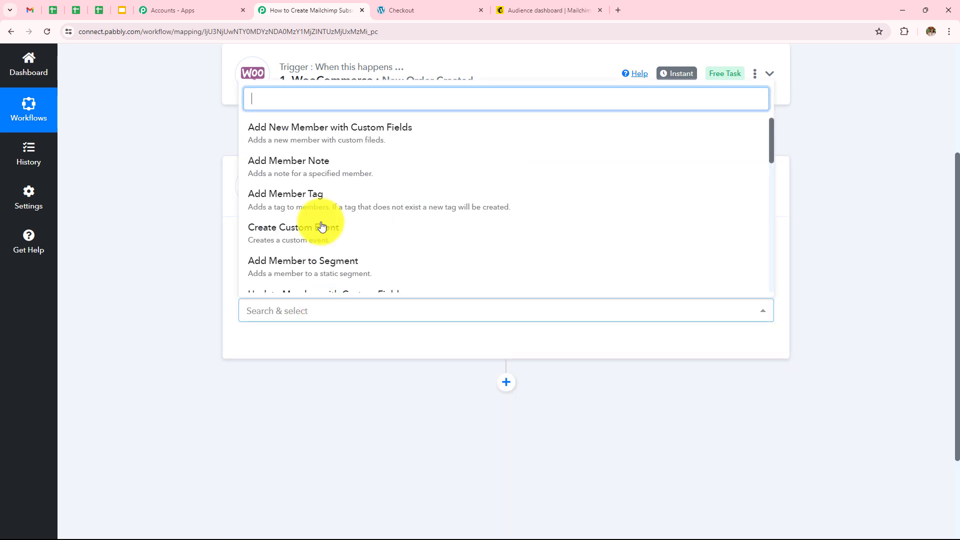
click(375, 133)
click(269, 345)
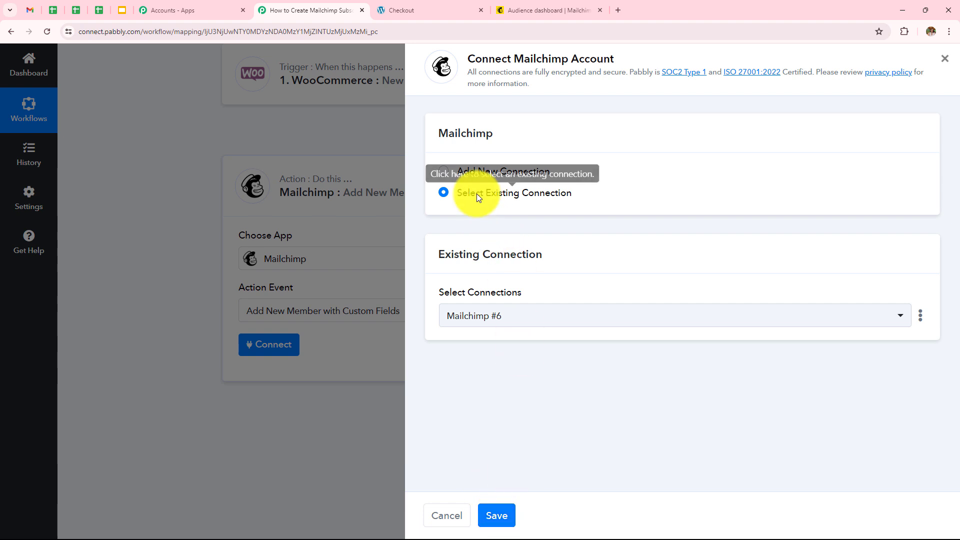
click(447, 173)
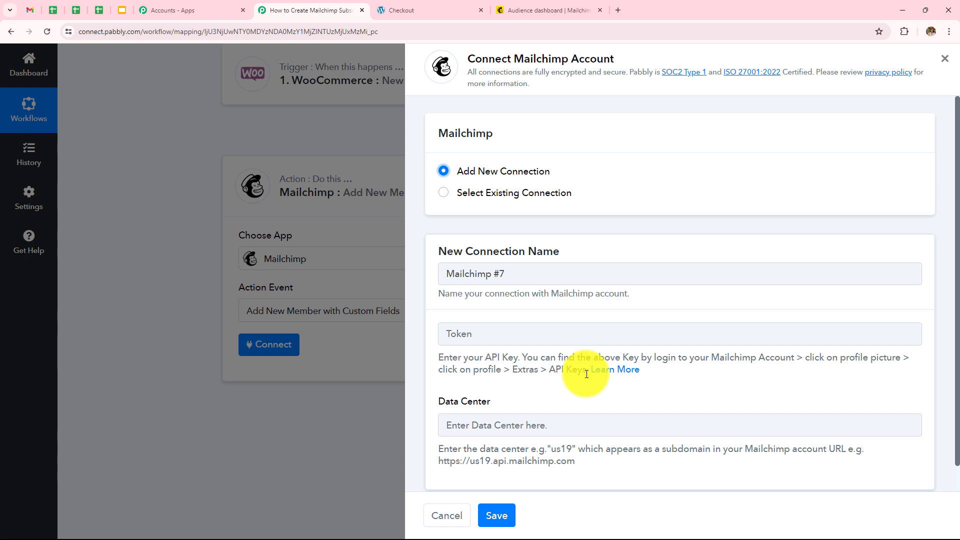
- Switch to Mailchimp and open the API keys page from the account profile's extras
click(514, 10)
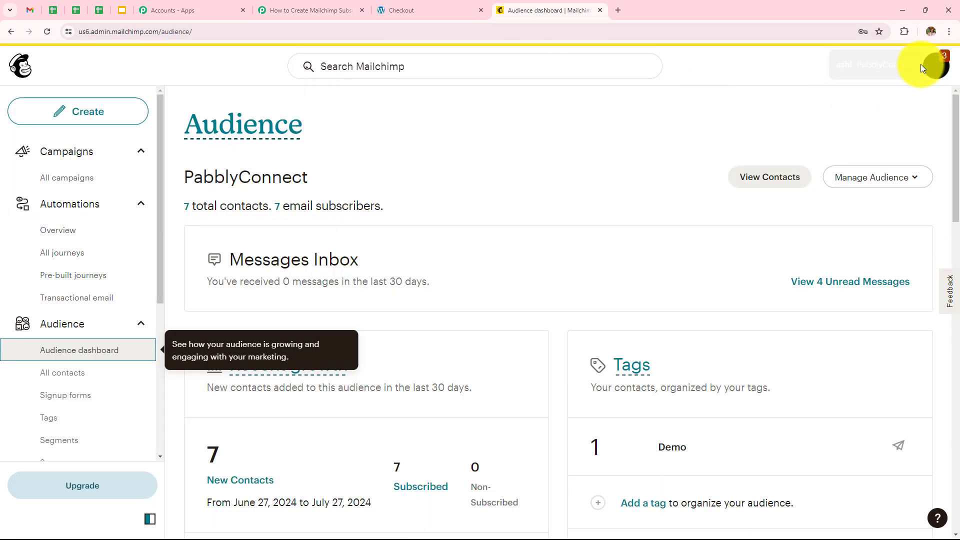
click(934, 65)
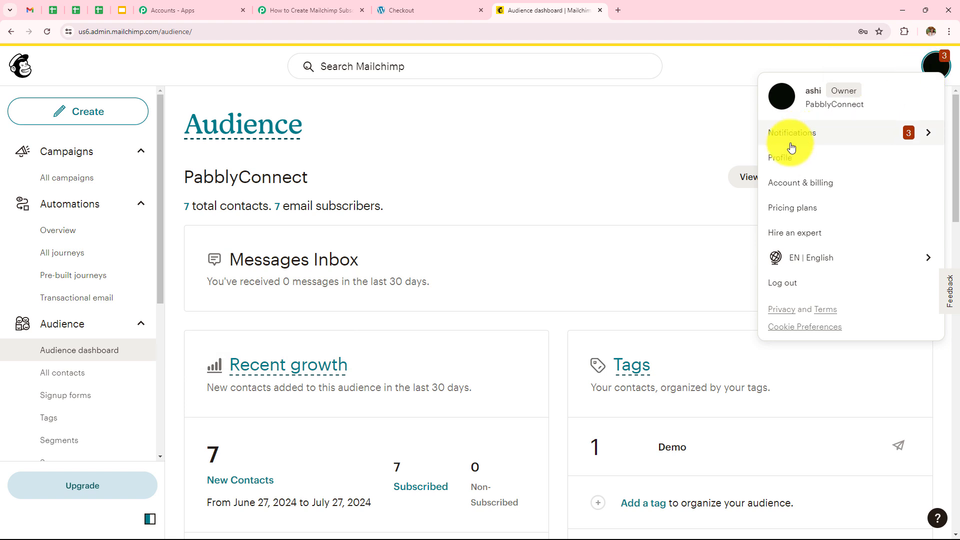
click(783, 159)
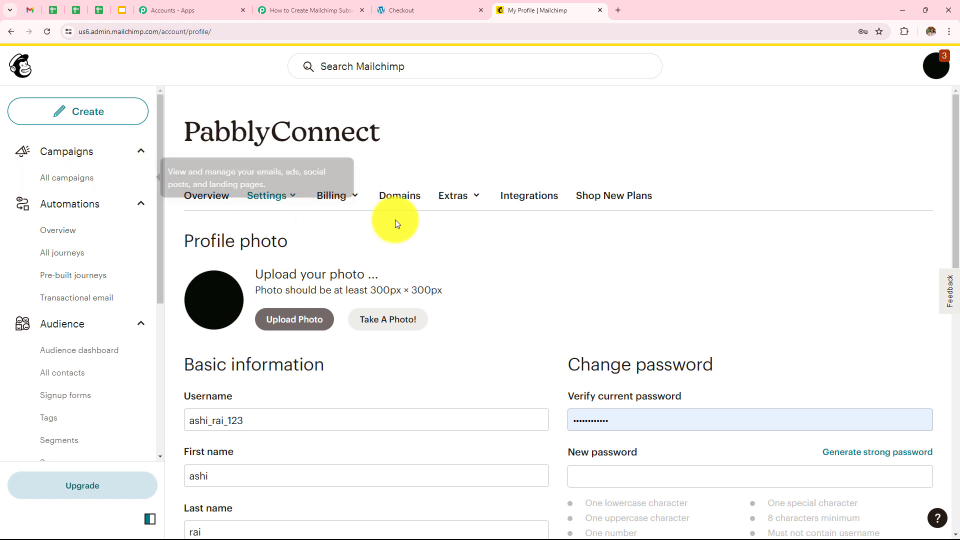
click(451, 196)
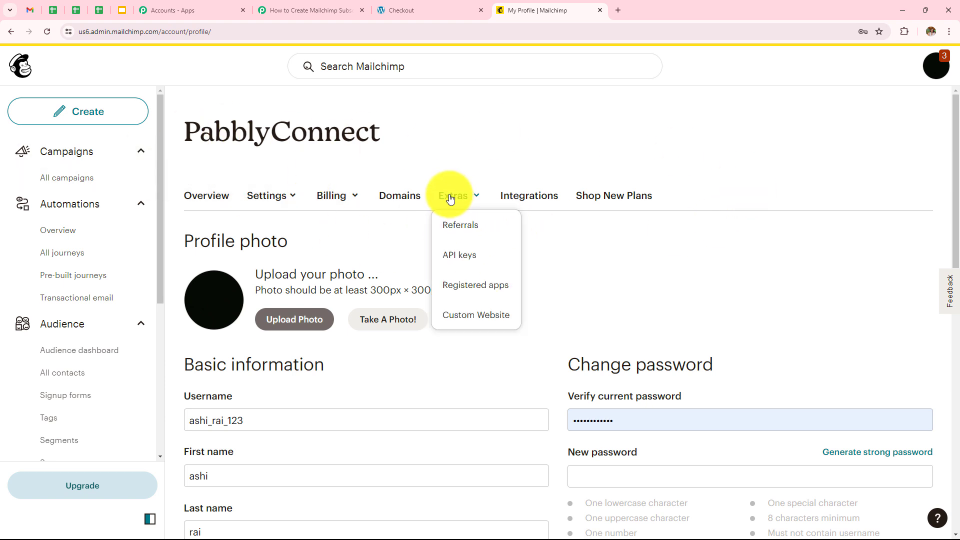
click(456, 256)
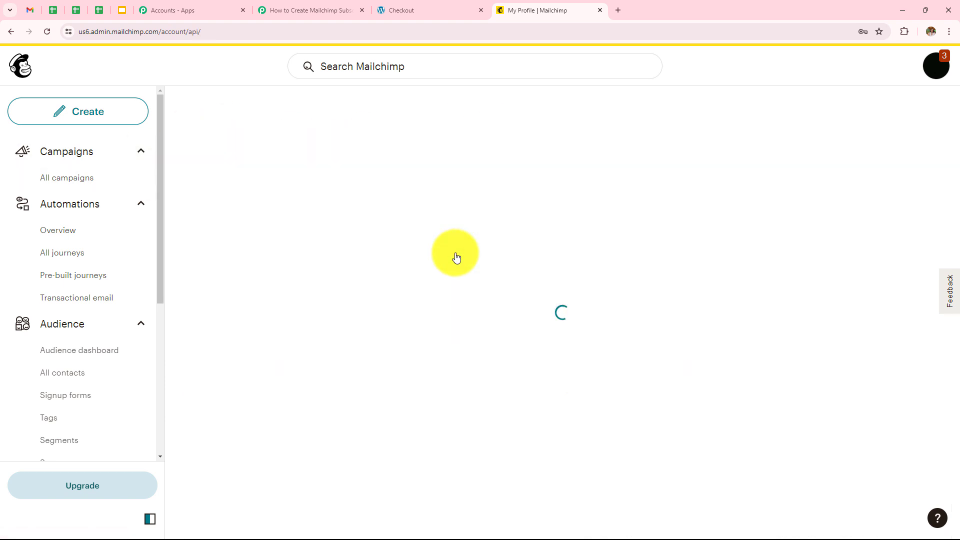
- Generate a Mailchimp API key named new and copy it
scroll(456, 256, down, 15)
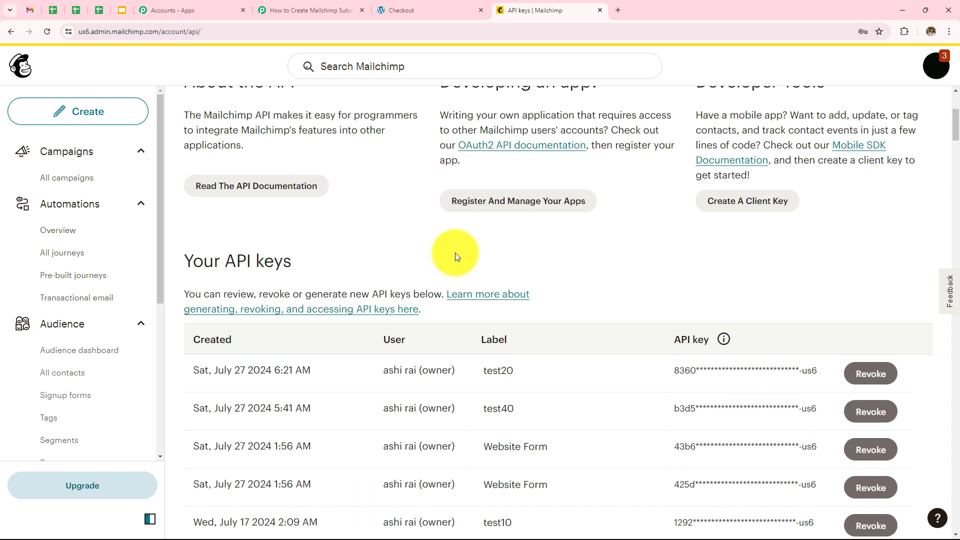
scroll(455, 253, down, 20)
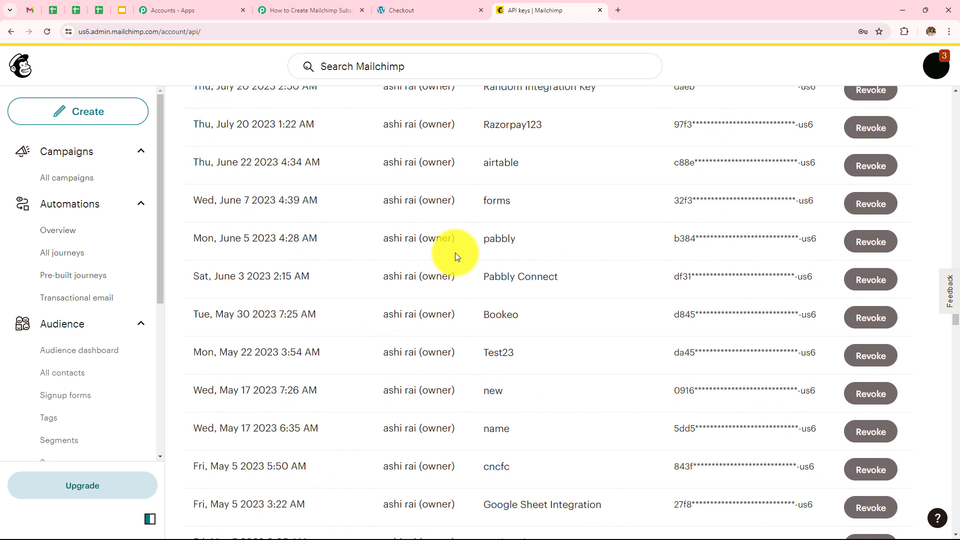
scroll(455, 252, down, 10)
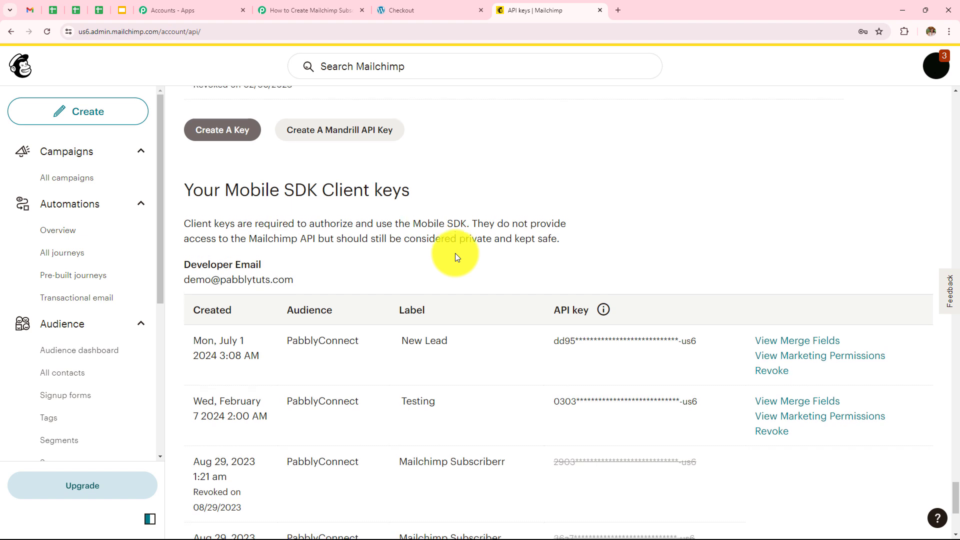
scroll(455, 253, up, 2)
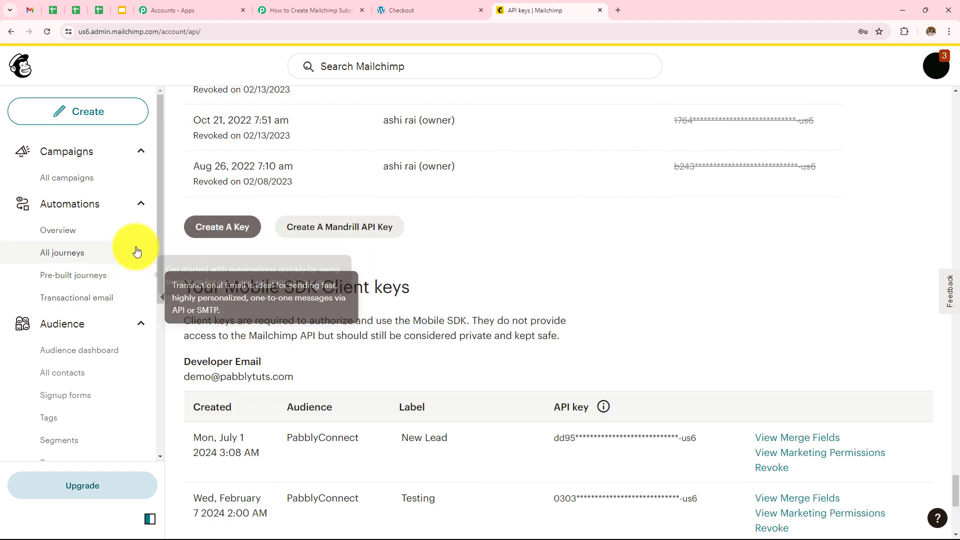
click(218, 231)
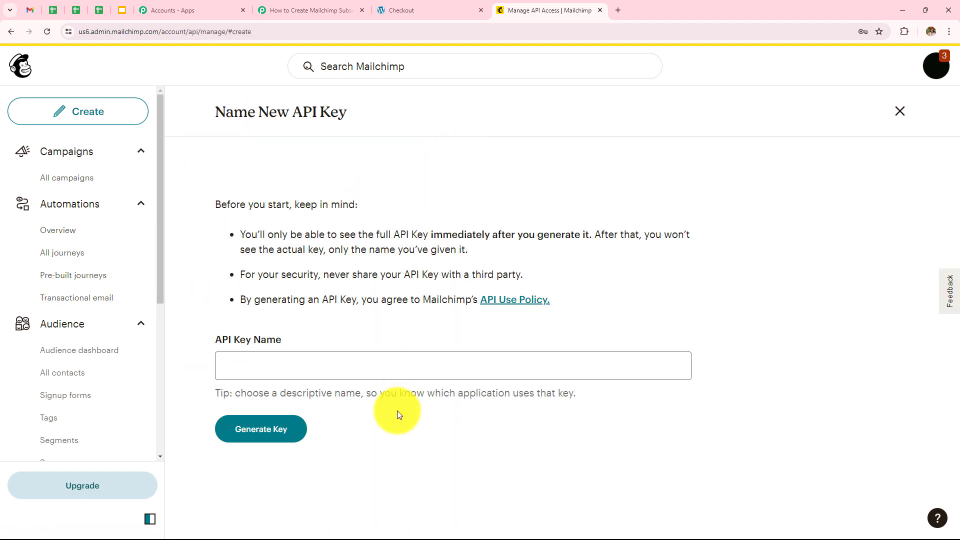
click(391, 376)
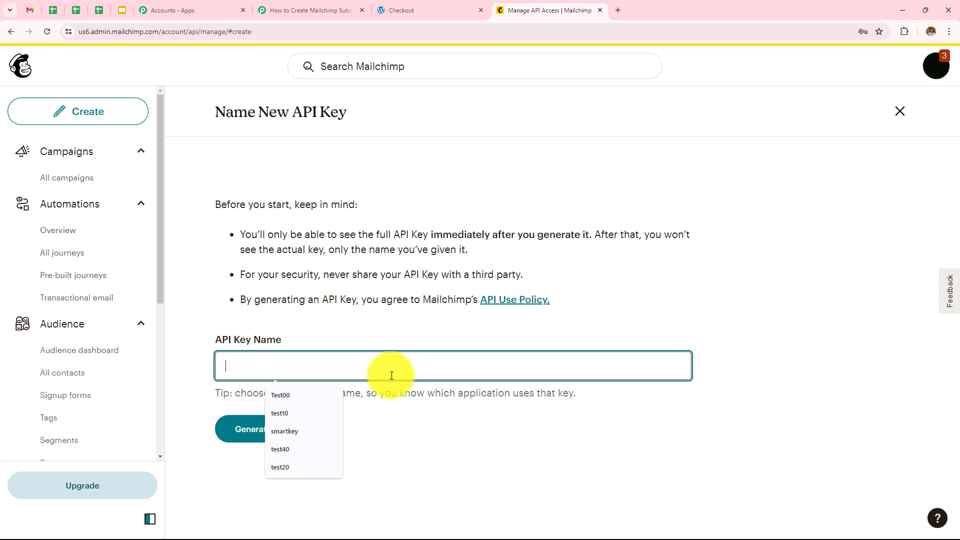
text(new)
click(288, 429)
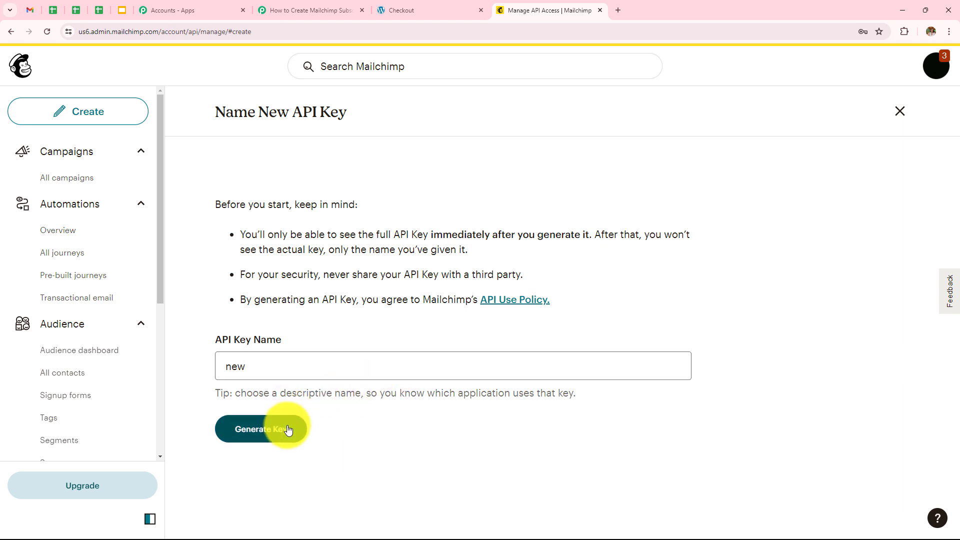
click(354, 259)
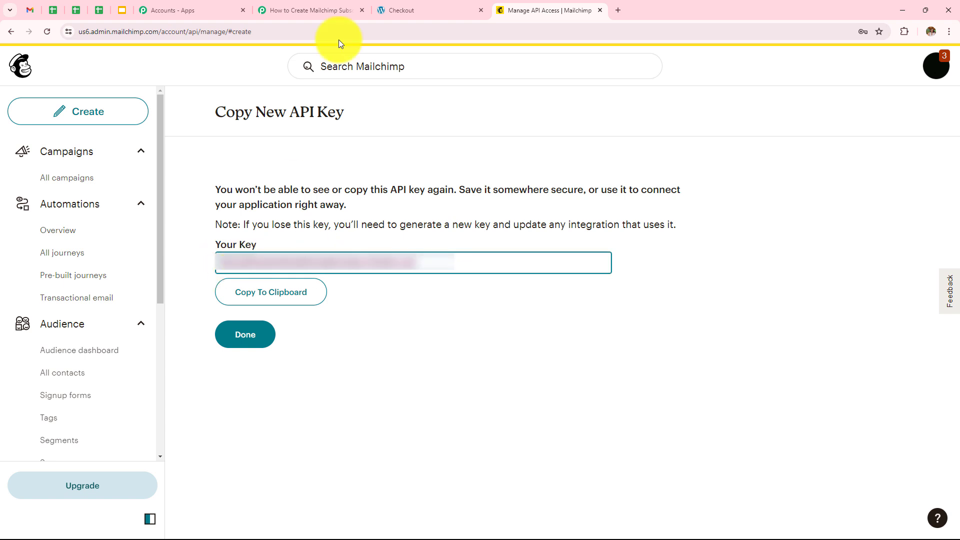
- Return to Pabbly Connect and paste the API key into the new Mailchimp connection's token field
click(315, 10)
click(471, 341)
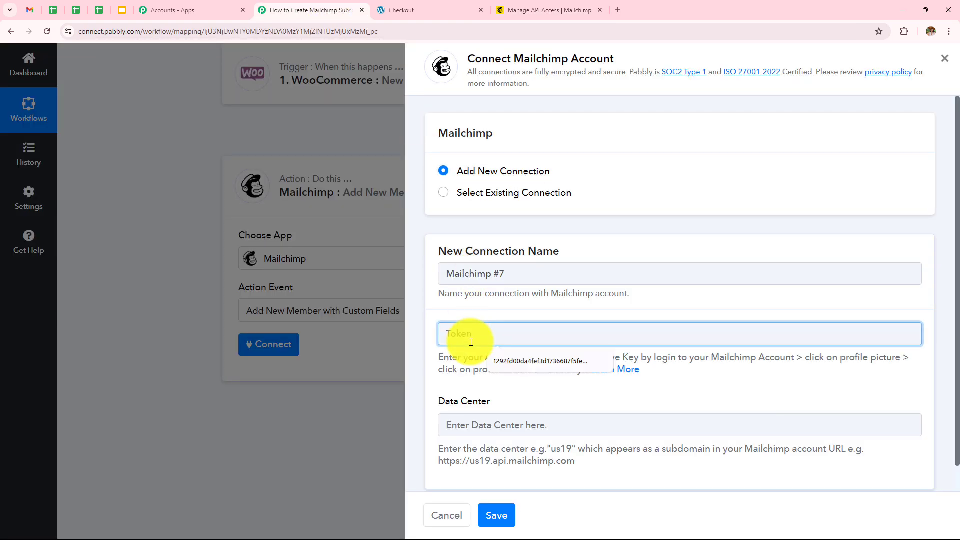
key(ctrl+v)
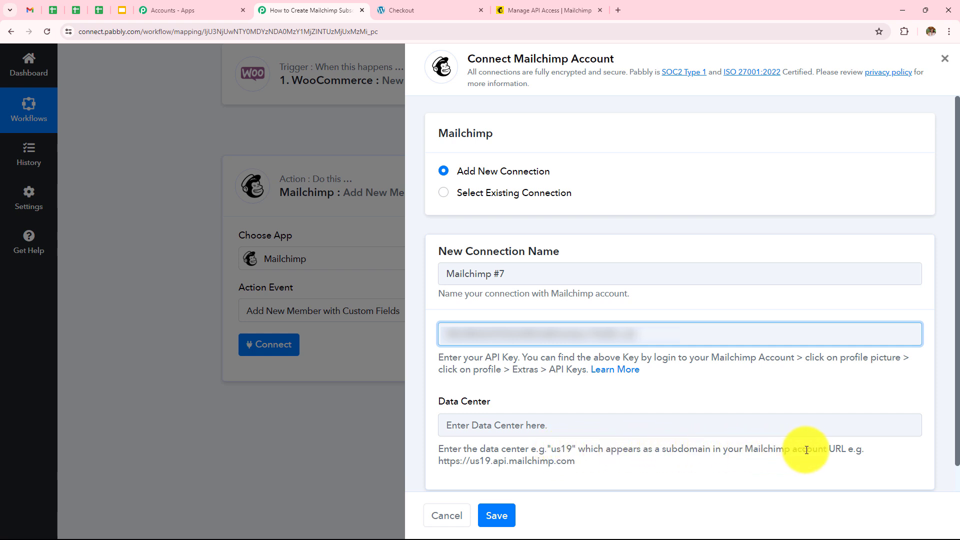
- Copy the data center us6 from the Mailchimp account URL into the new connection and save the connection
click(547, 10)
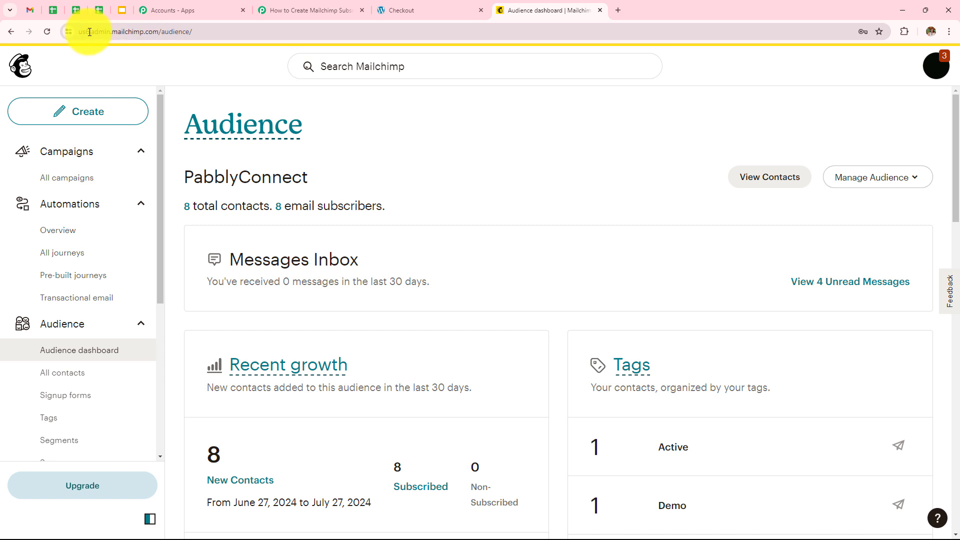
drag(90, 31, 73, 31)
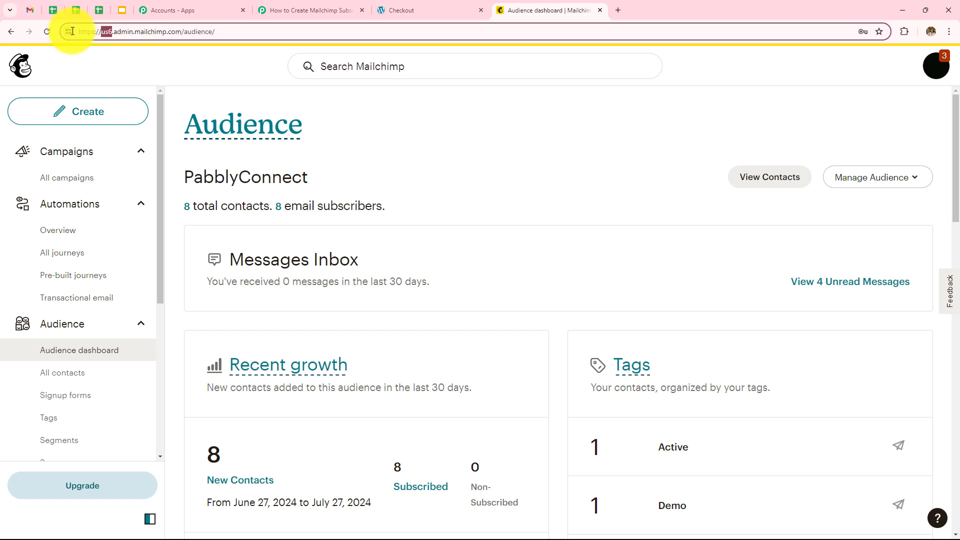
click(288, 5)
click(531, 432)
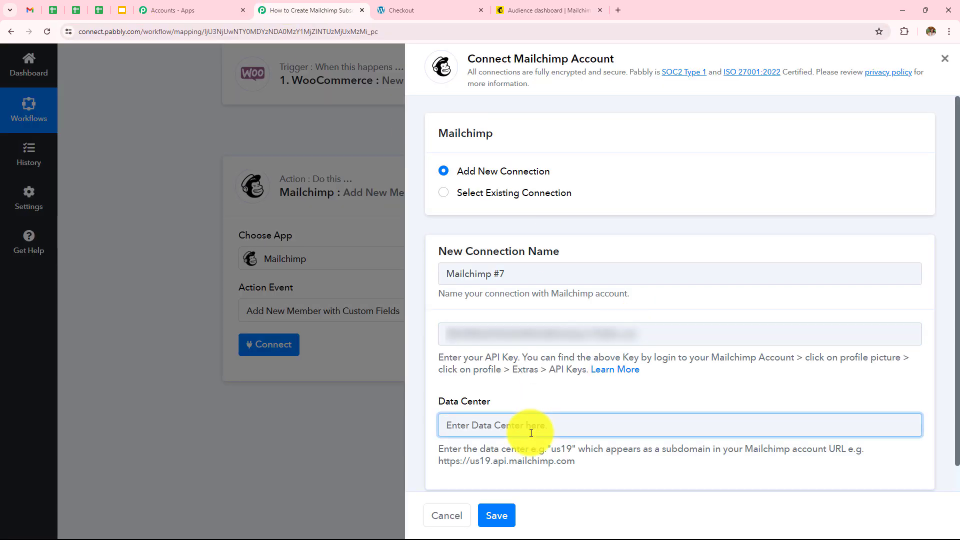
click(504, 517)
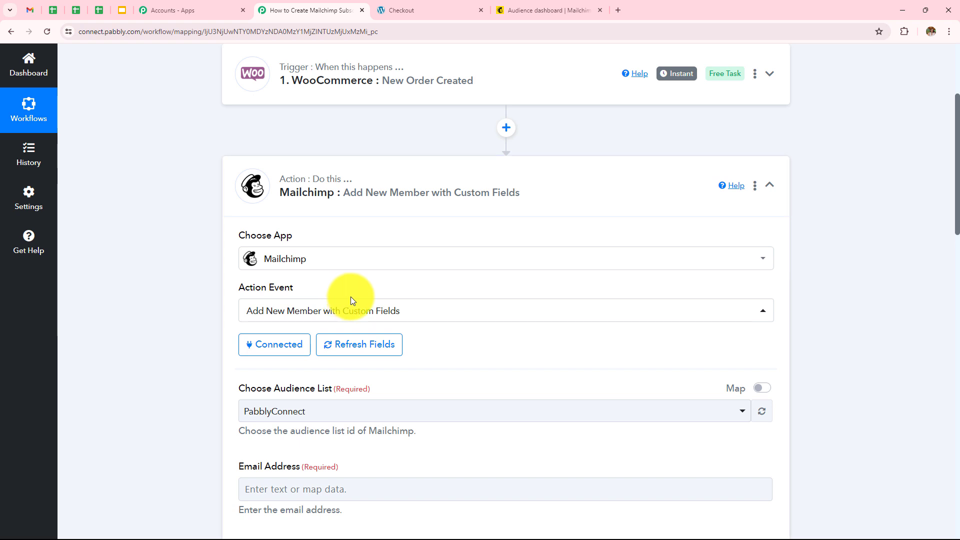
- Choose PabblyConnect as the audience list and look through the member fields available for mapping
scroll(469, 238, down, 6)
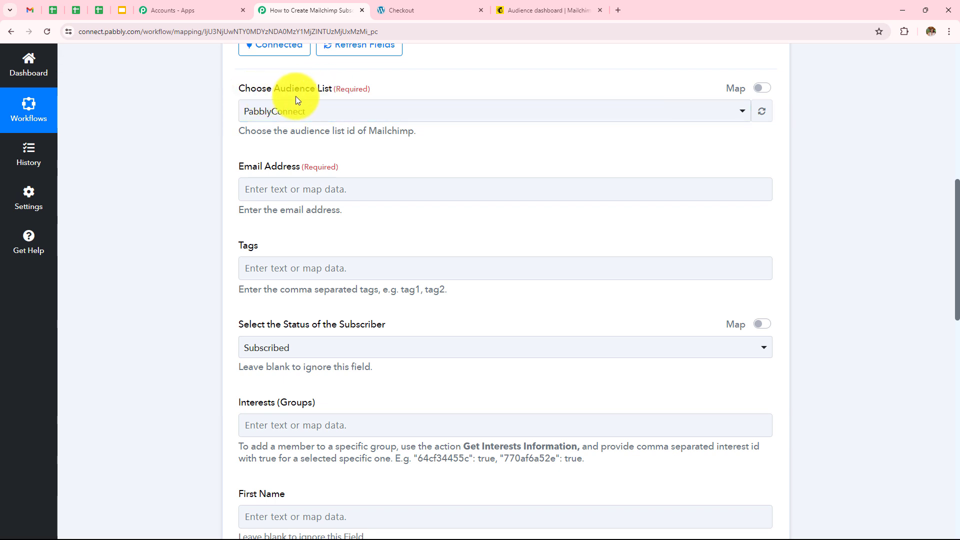
click(287, 108)
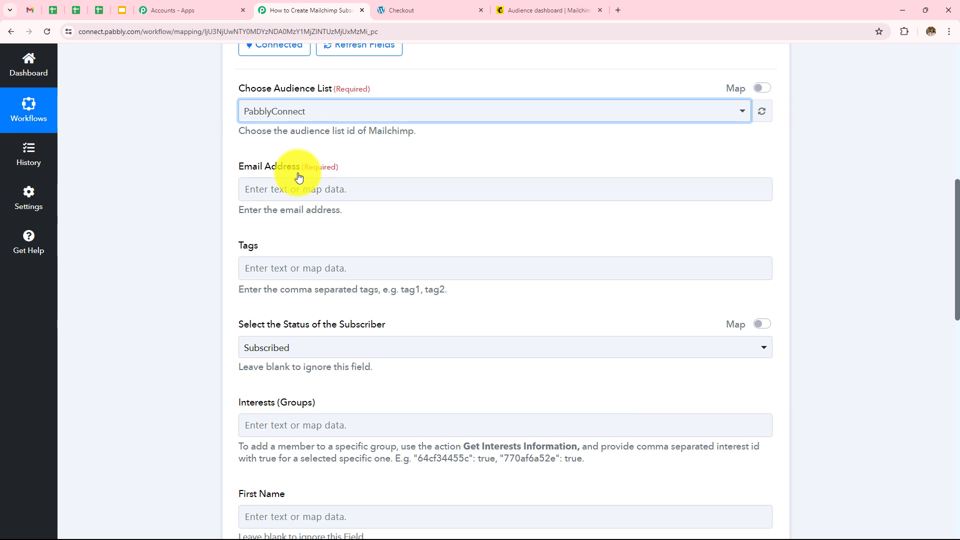
click(247, 180)
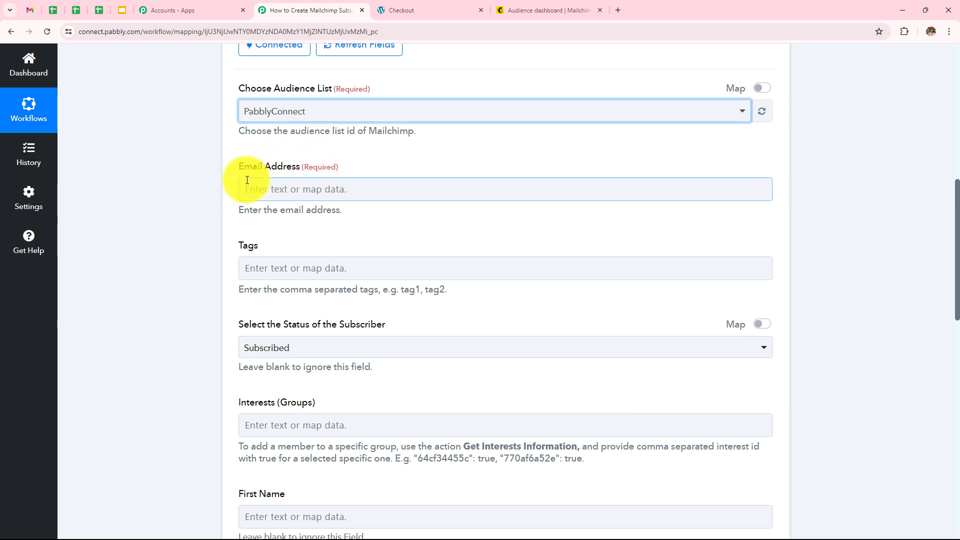
scroll(255, 192, down, 2)
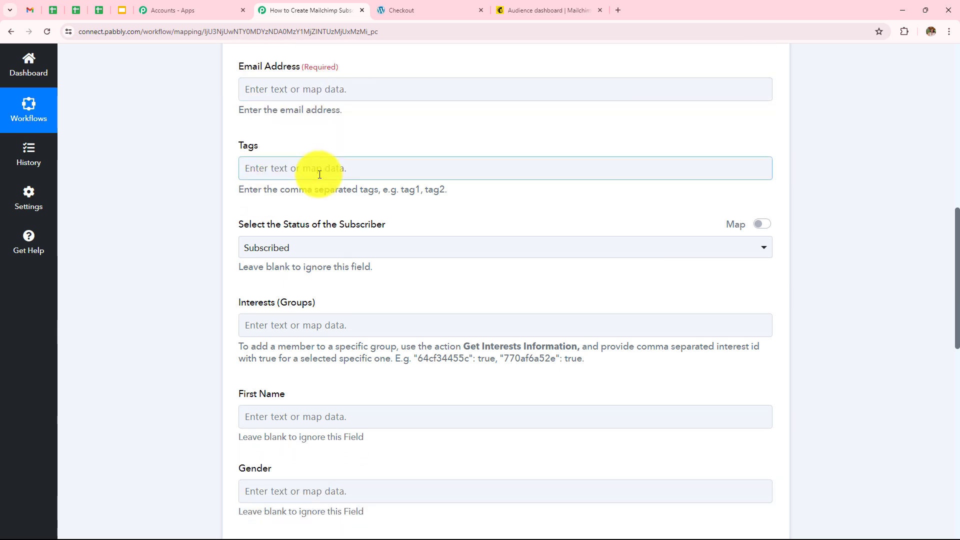
scroll(332, 354, down, 4)
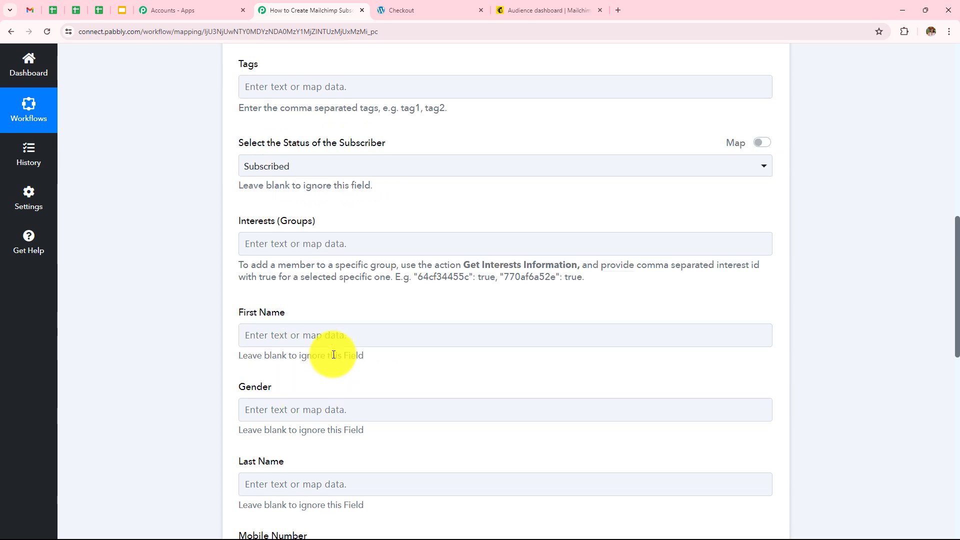
scroll(334, 354, down, 2)
scroll(333, 355, up, 7)
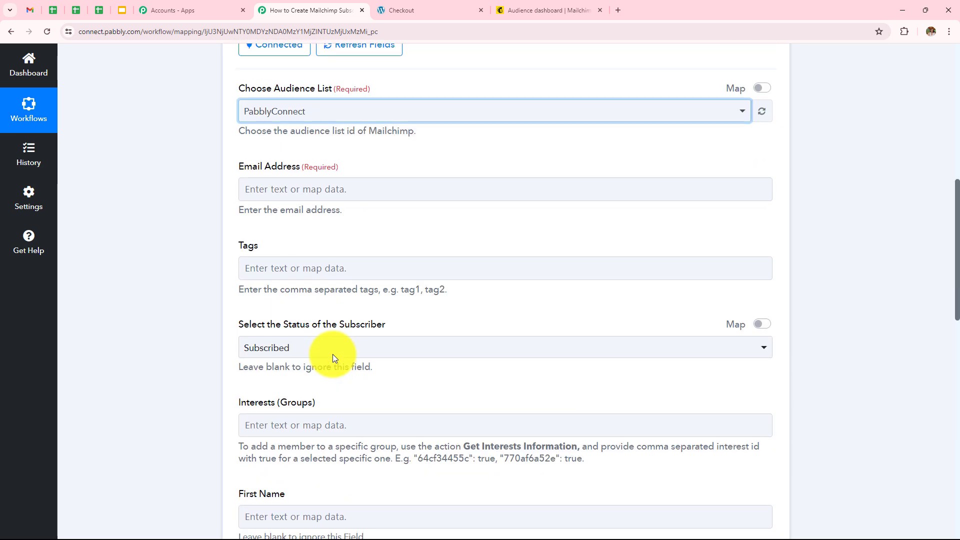
scroll(334, 358, up, 1)
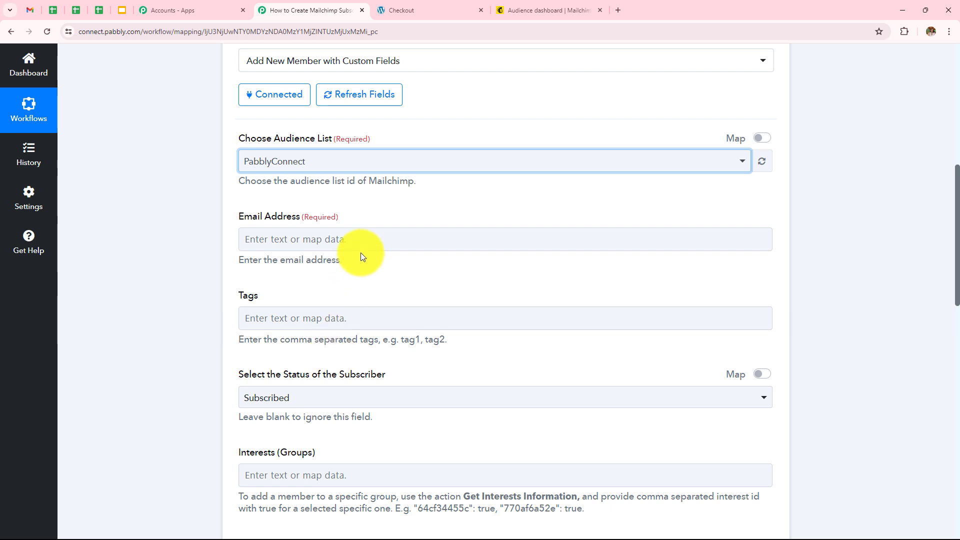
- Map the member's Email Address to the Billing Email from the WooCommerce order data
click(363, 237)
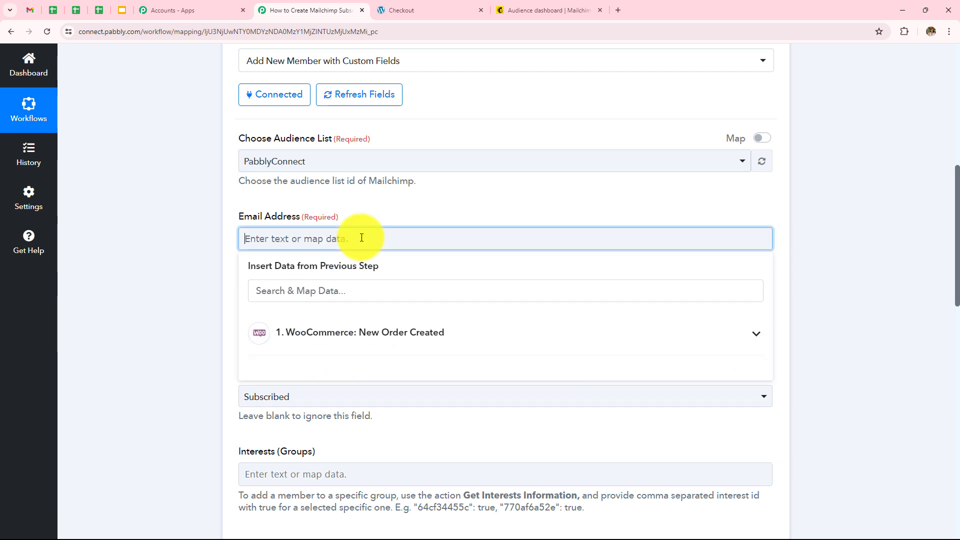
click(344, 341)
scroll(429, 263, down, 3)
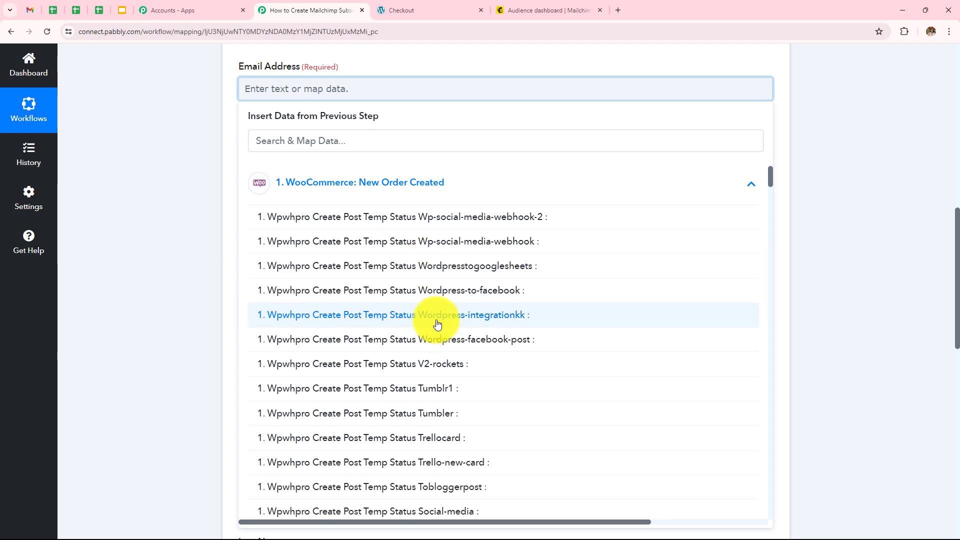
scroll(435, 317, down, 5)
scroll(440, 330, down, 20)
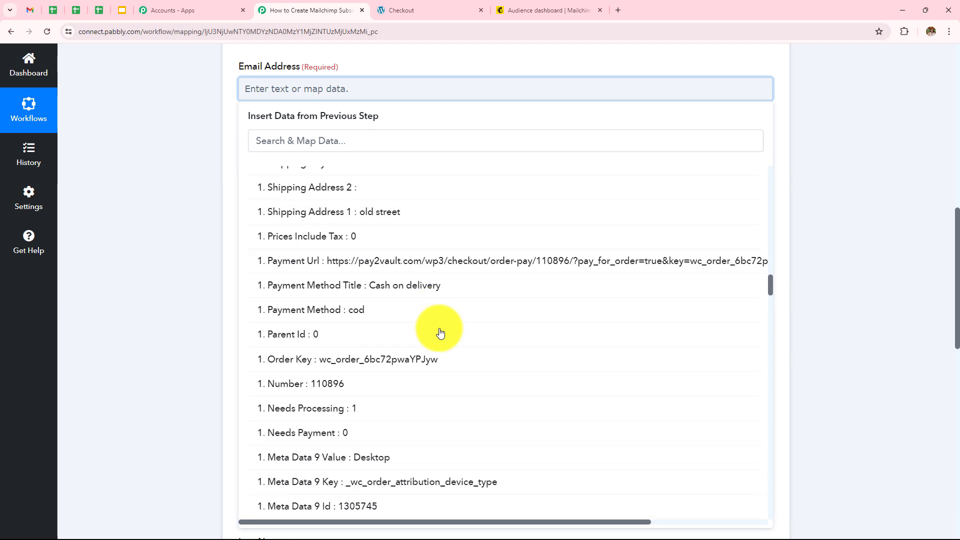
click(363, 281)
click(208, 175)
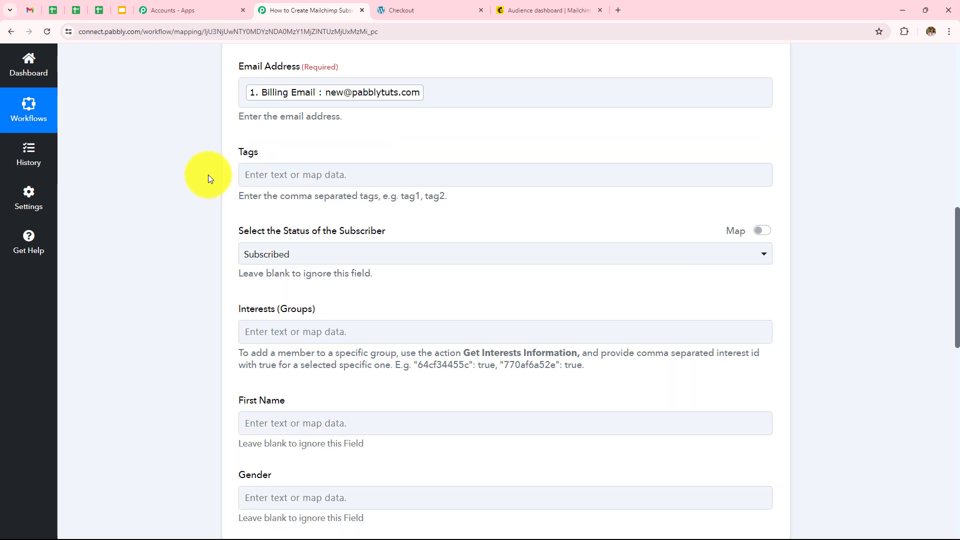
- Search the order data for "new ge" and map Tags to the Line Items 0 Name value
click(383, 174)
click(392, 271)
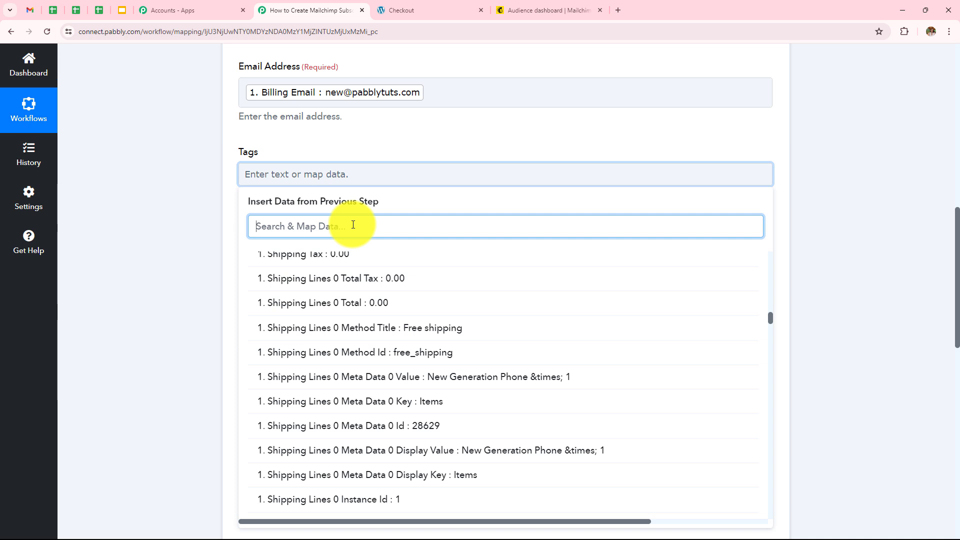
text(new ge)
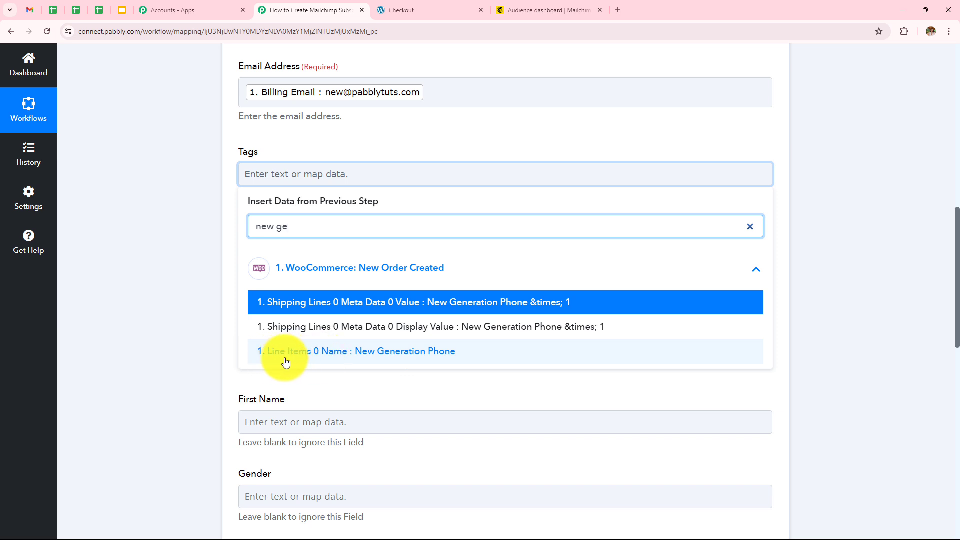
click(391, 363)
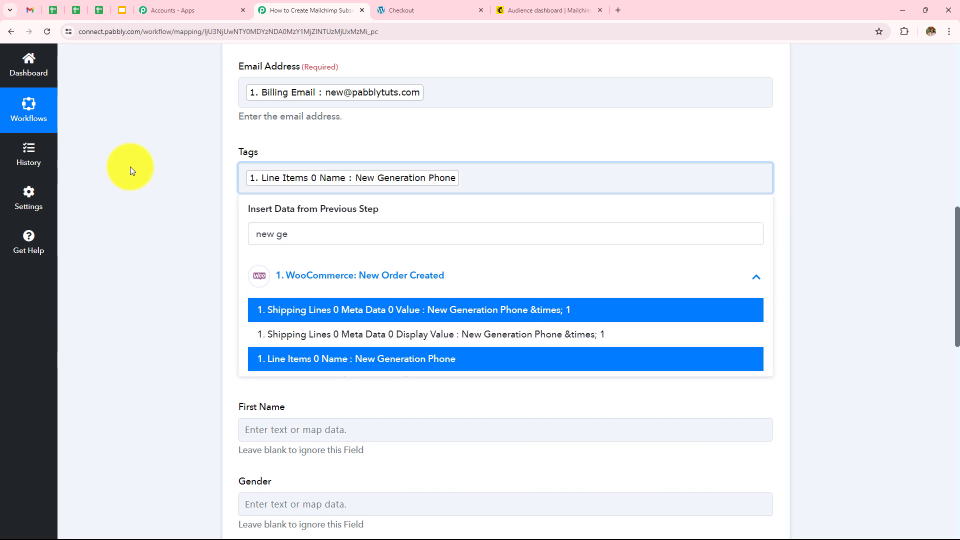
click(133, 171)
- Set the subscriber's status to Subscribed
scroll(255, 212, down, 1)
click(306, 211)
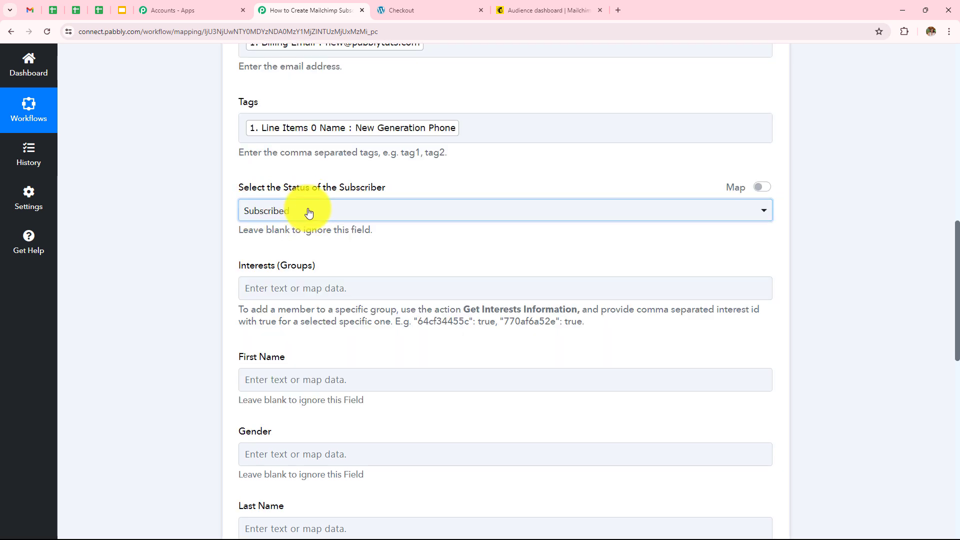
click(293, 269)
- Map the member's First Name to the Shipping First Name from the WooCommerce order
scroll(295, 245, down, 2)
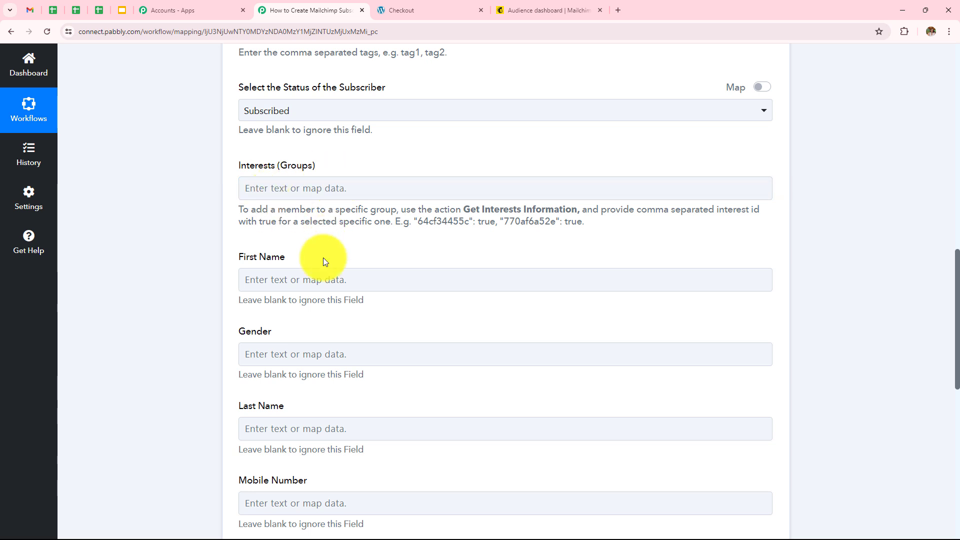
scroll(327, 269, down, 3)
click(337, 128)
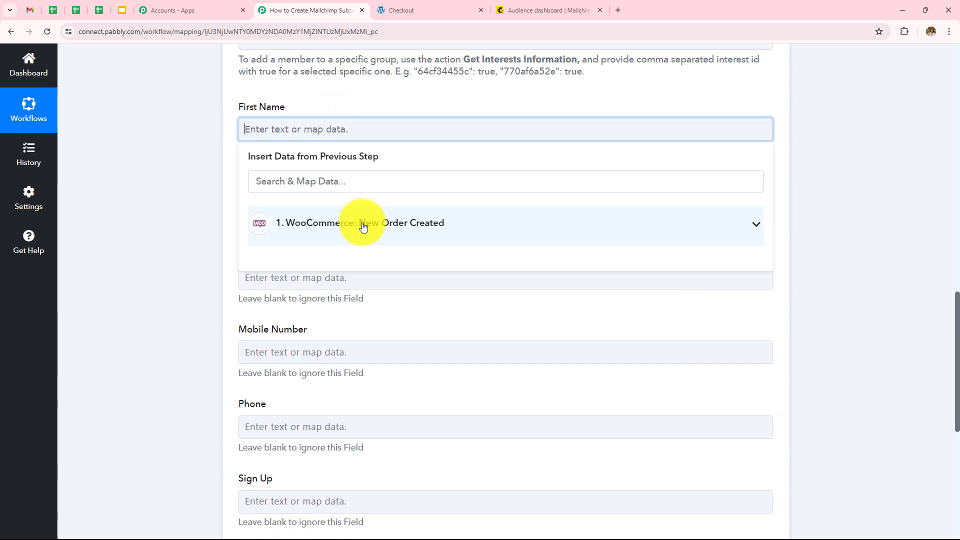
click(365, 238)
scroll(415, 413, down, 10)
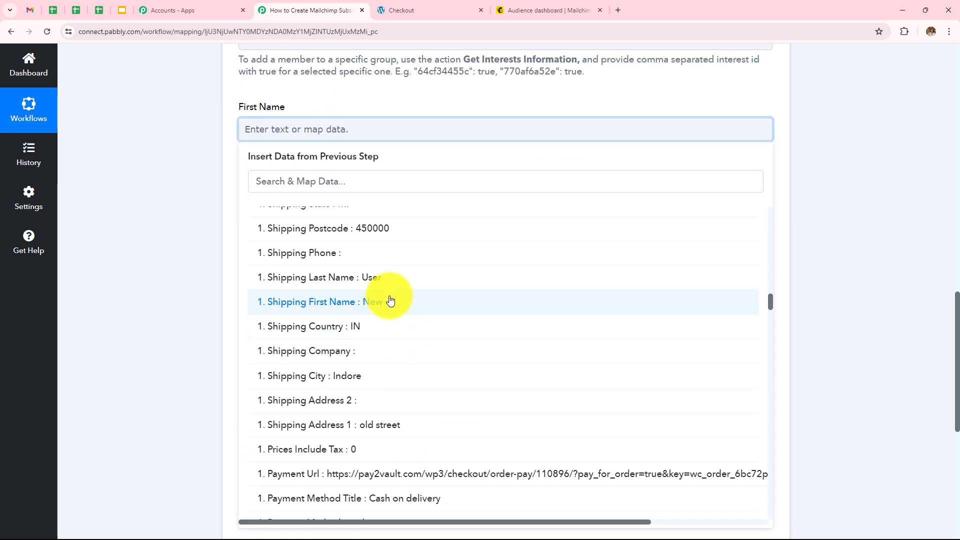
click(392, 301)
click(195, 219)
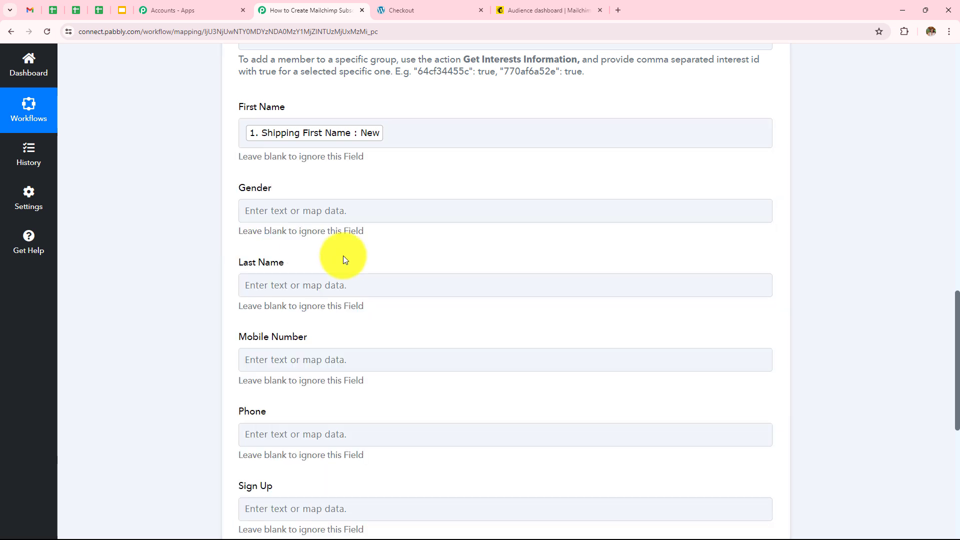
- Map the member's Last Name to the Shipping Last Name from the WooCommerce order
click(343, 284)
click(364, 378)
scroll(364, 403, down, 10)
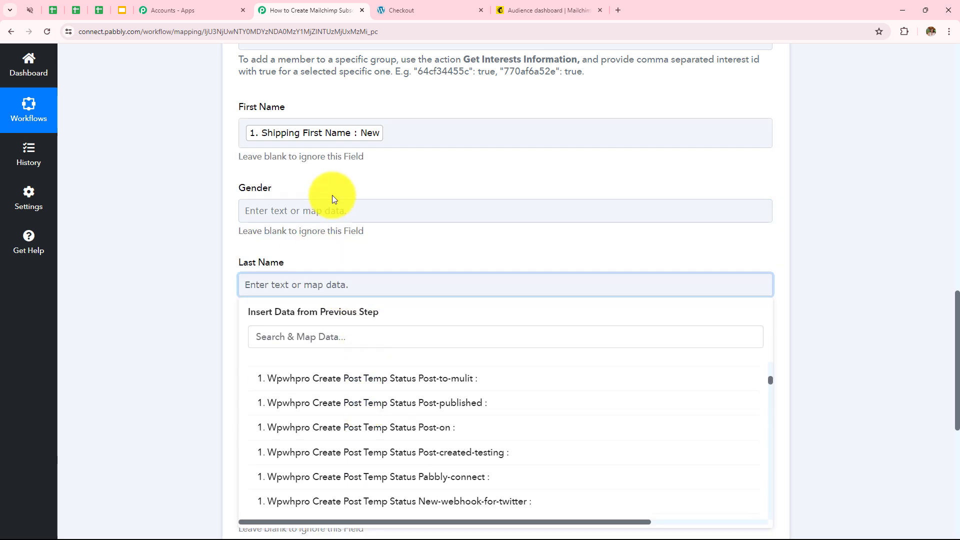
scroll(343, 193, down, 4)
click(379, 286)
click(180, 139)
- Map the Mobile Number field to the Billing Phone from the WooCommerce order
click(337, 167)
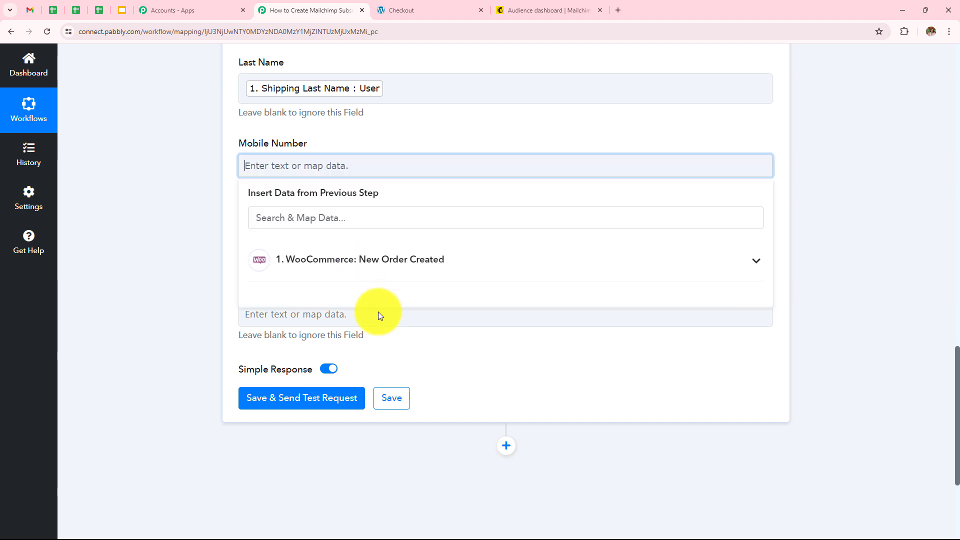
click(382, 270)
scroll(396, 382, down, 15)
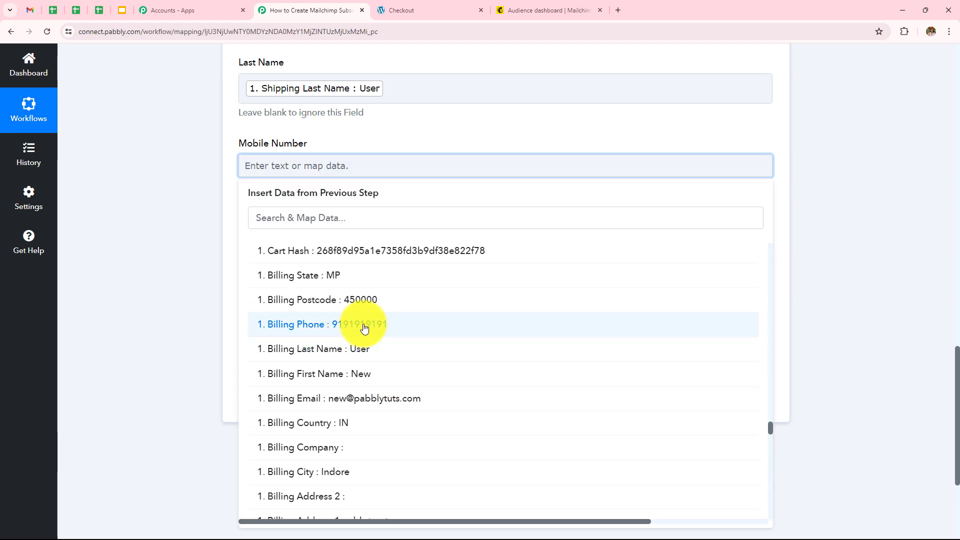
click(366, 332)
click(179, 184)
- Review the mapped Mailchimp member fields from the audience list through to Sign Up
scroll(478, 280, up, 4)
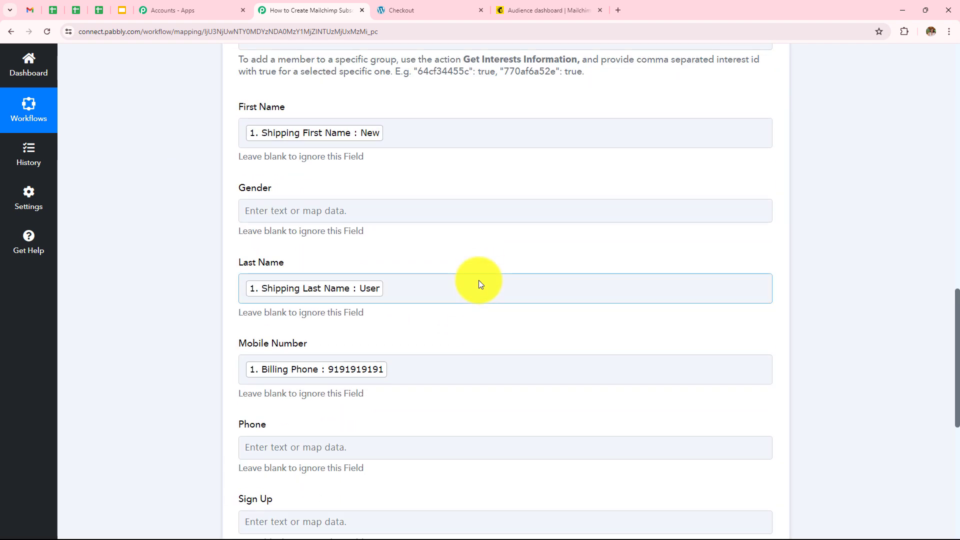
scroll(478, 280, up, 8)
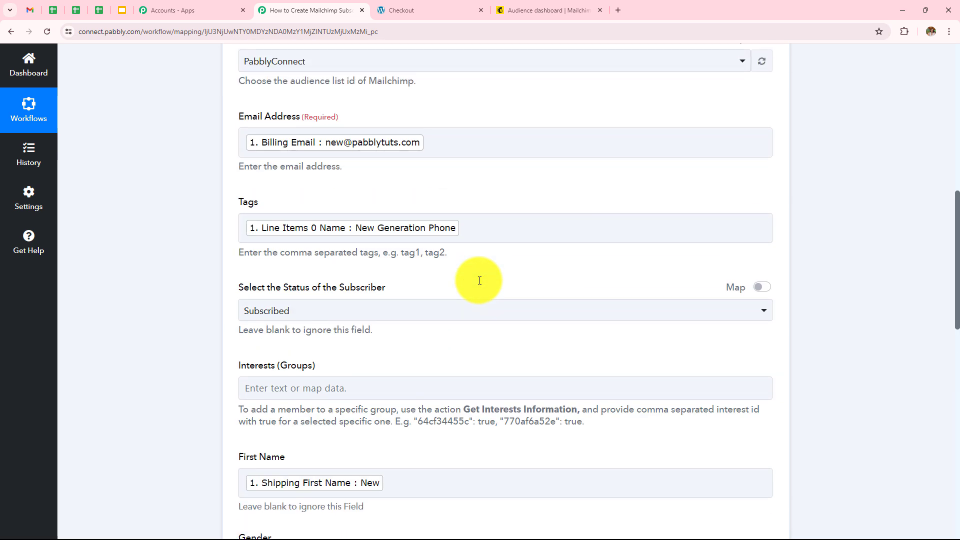
scroll(478, 280, up, 1)
scroll(478, 280, down, 3)
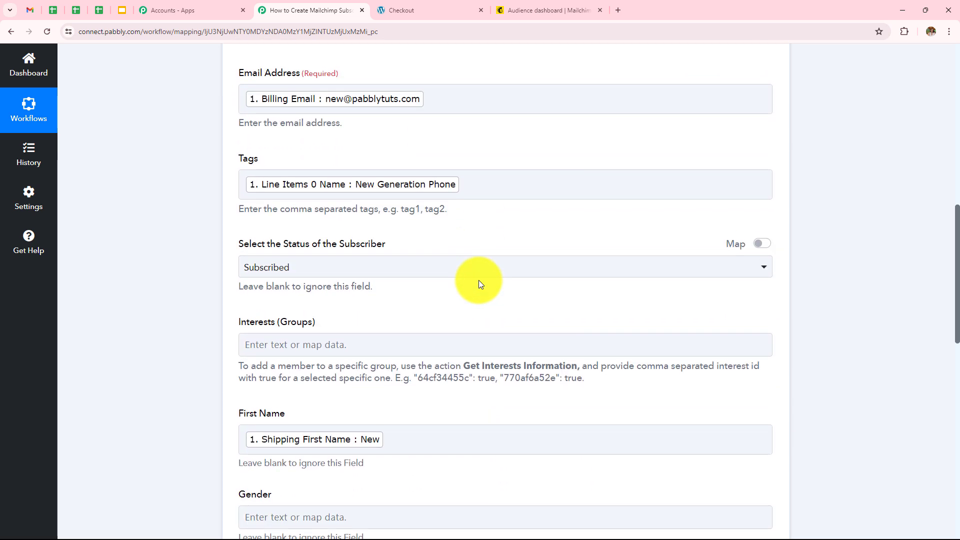
scroll(478, 280, up, 2)
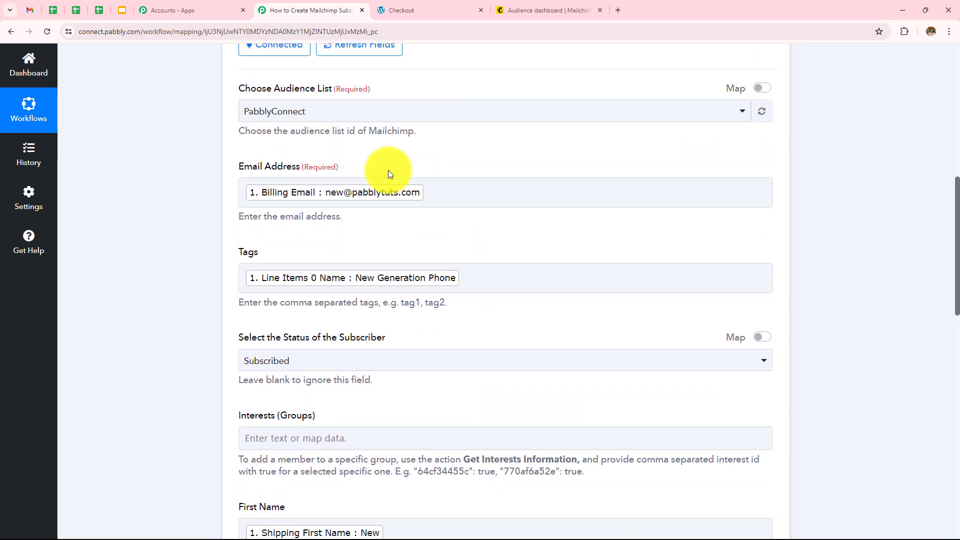
scroll(483, 339, down, 4)
click(483, 341)
scroll(483, 340, down, 3)
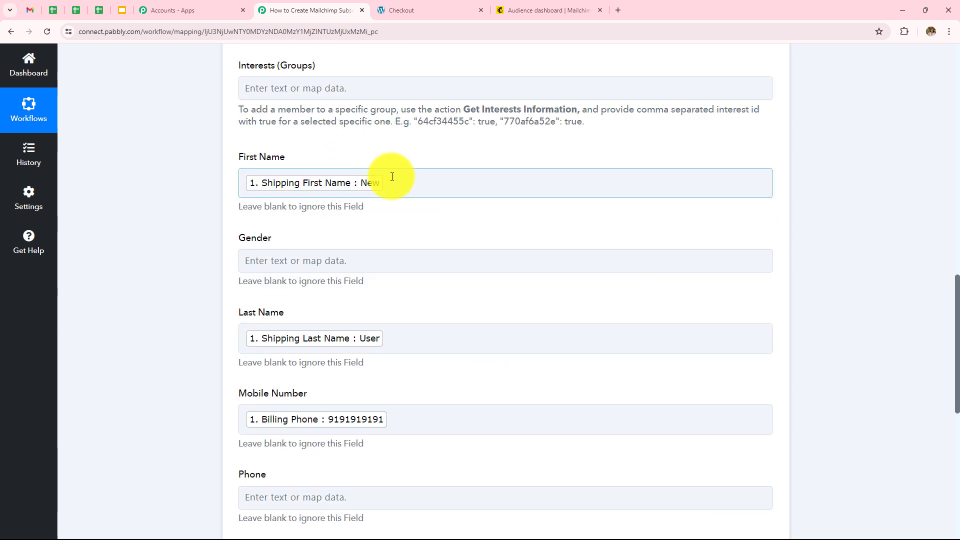
scroll(785, 212, down, 5)
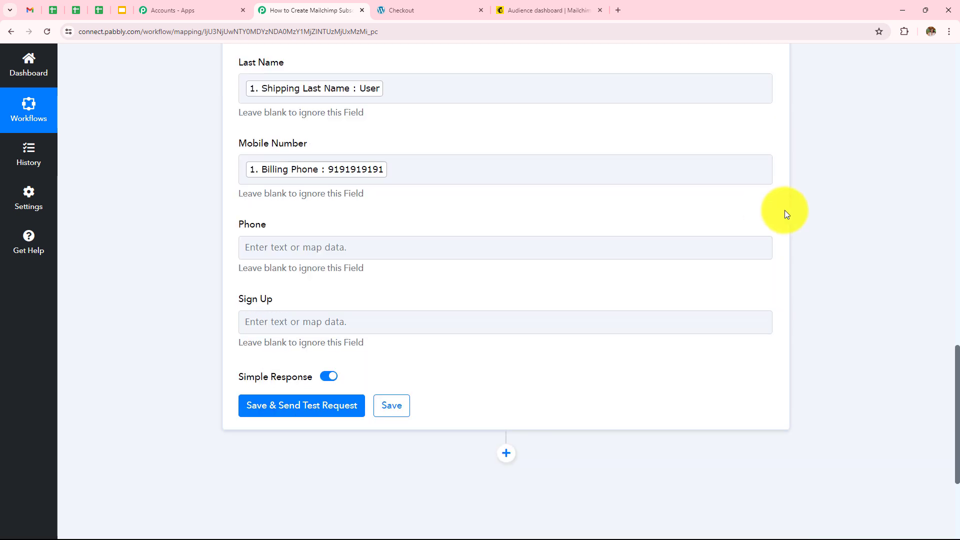
- Save the Mailchimp action with a test request and check the contact details in the received response
click(273, 404)
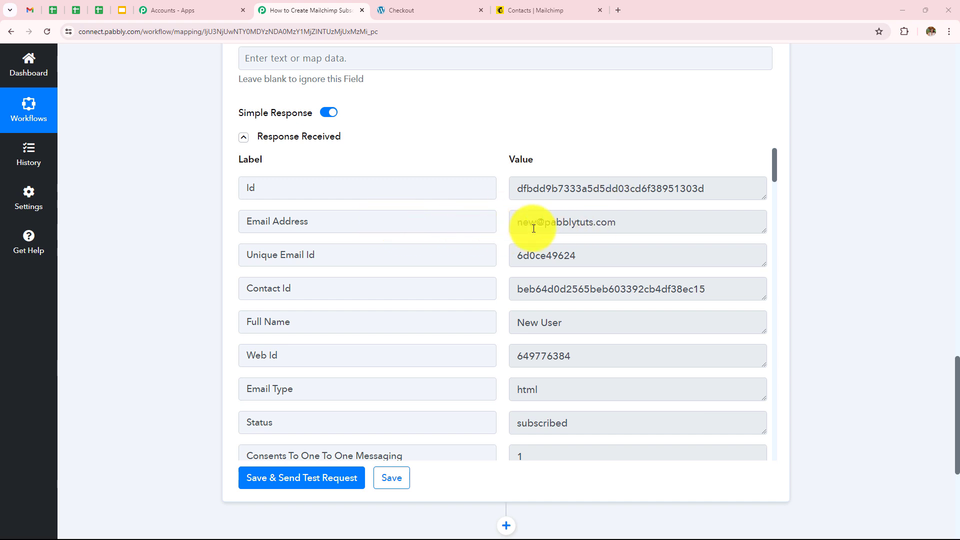
scroll(495, 262, down, 2)
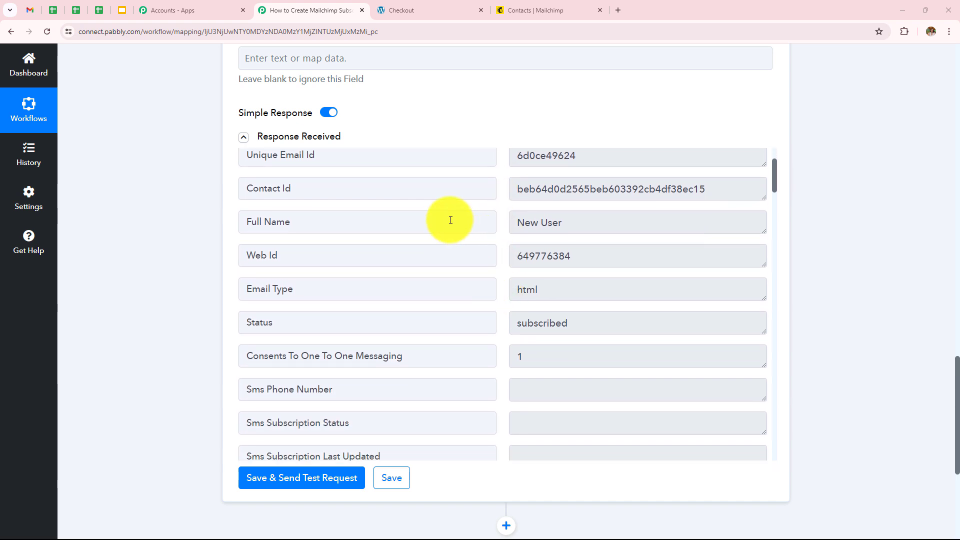
scroll(506, 328, down, 4)
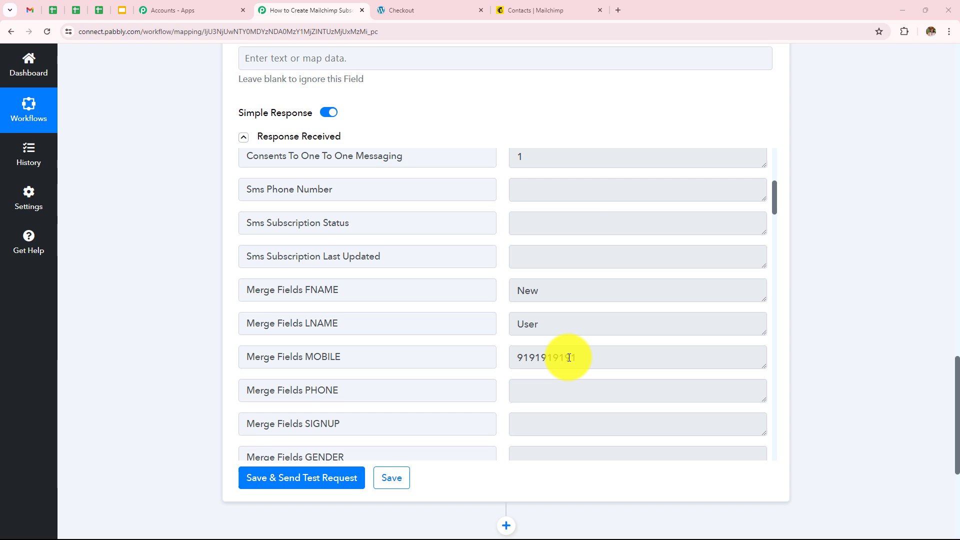
- Switch to Mailchimp and check all contacts for the newly added subscriber and its tag
click(524, 13)
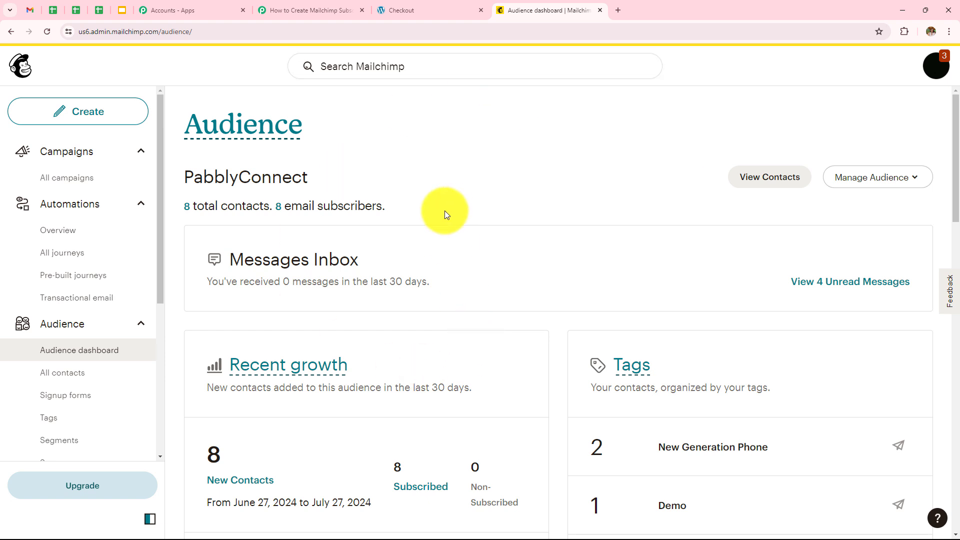
click(40, 373)
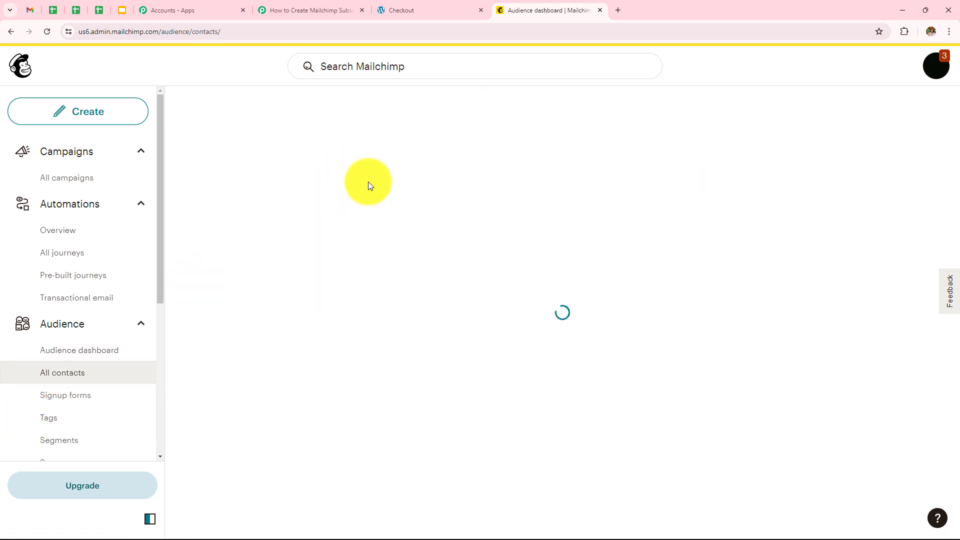
scroll(413, 173, down, 3)
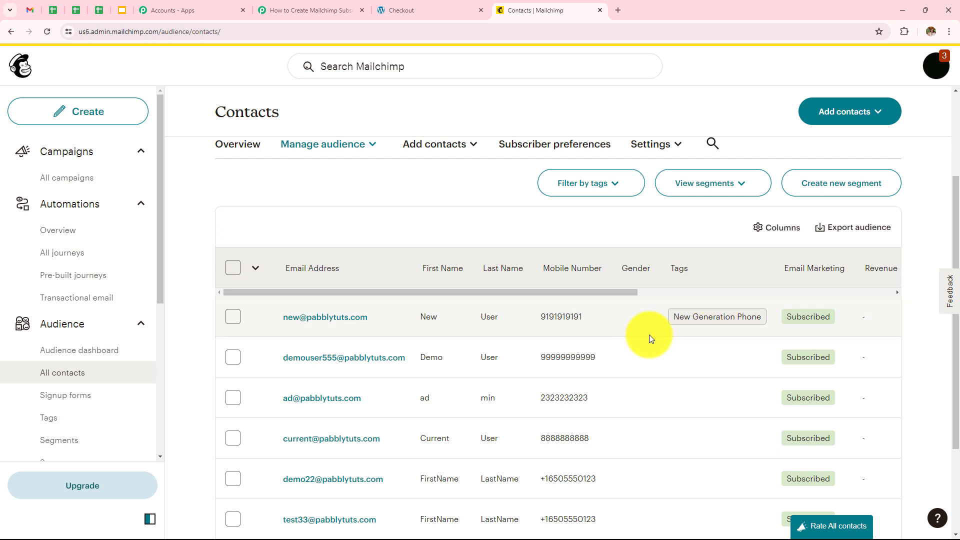
- Look through the audience's tags and view the contacts tagged New Generation Phone
click(56, 416)
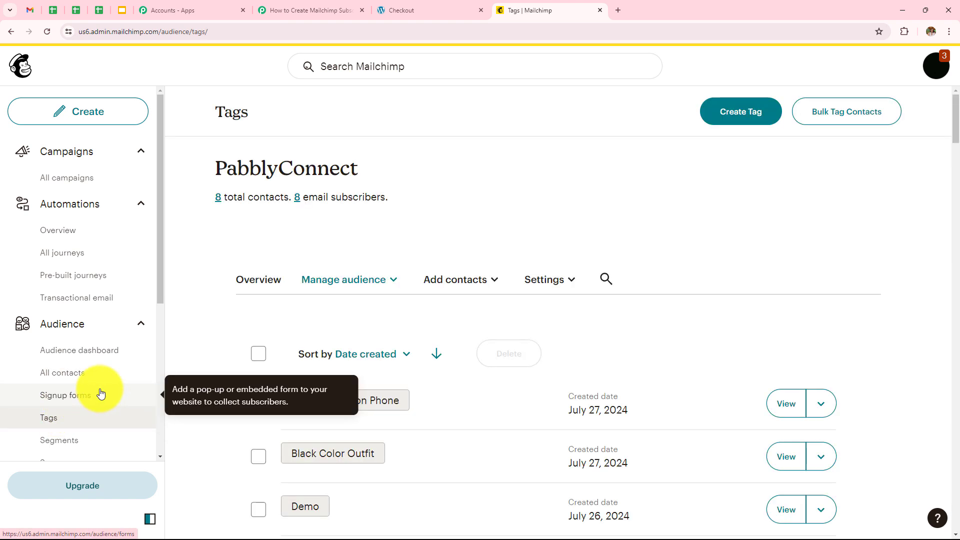
scroll(459, 257, down, 5)
scroll(403, 245, up, 2)
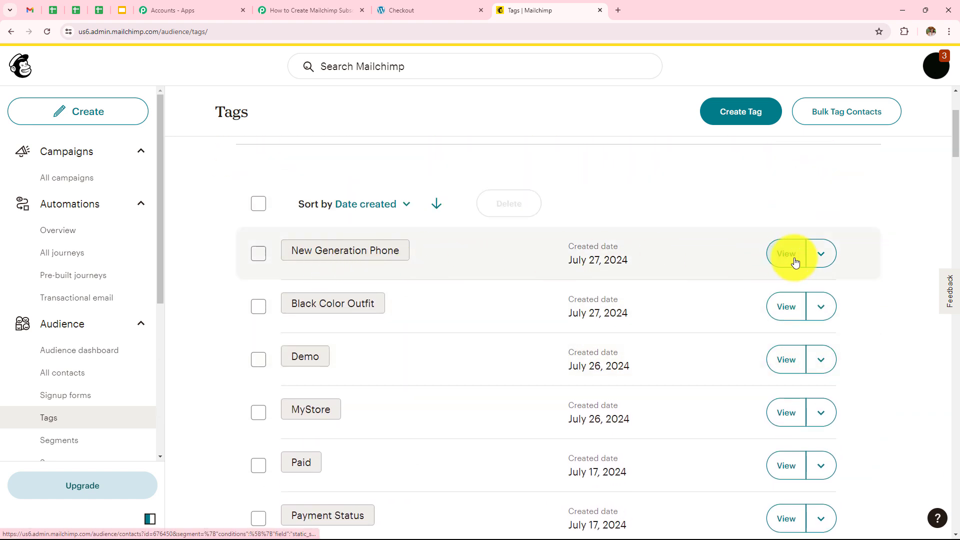
click(795, 262)
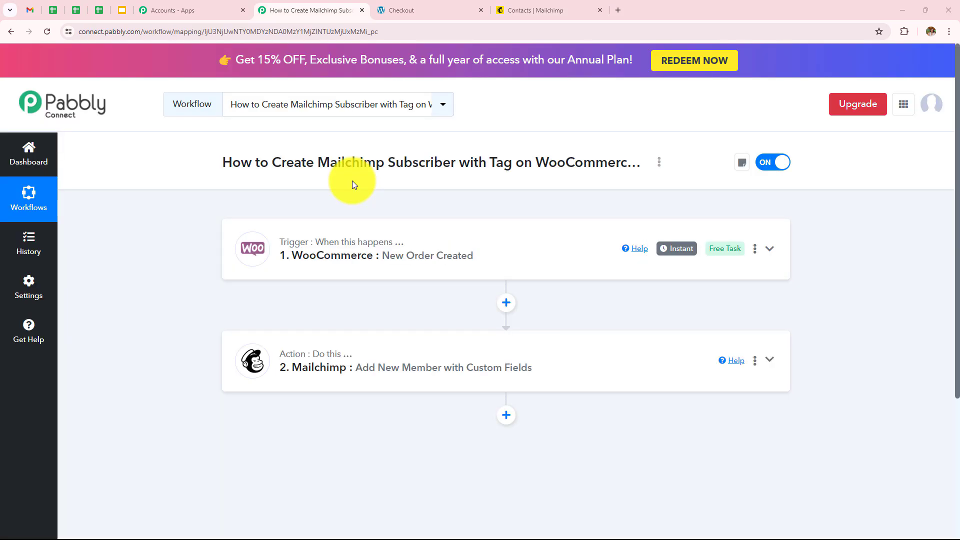
- Return to the Pabbly Connect workflow and review the WooCommerce trigger's webhook settings and captured response
click(477, 250)
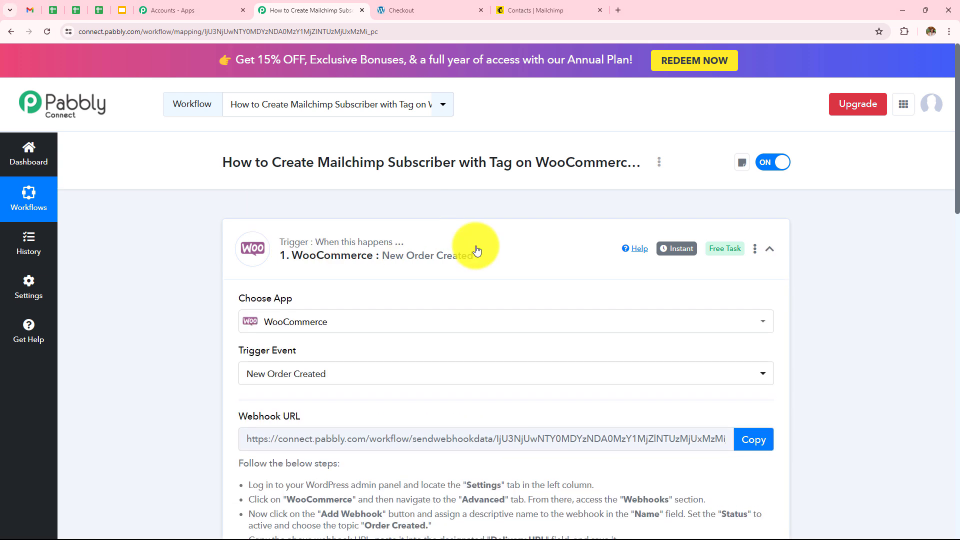
scroll(476, 245, down, 3)
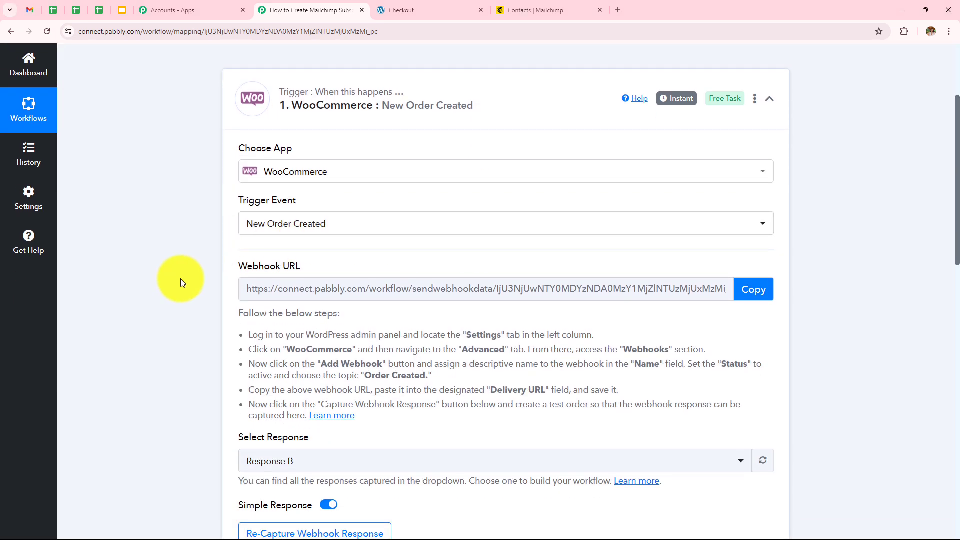
scroll(580, 190, down, 1)
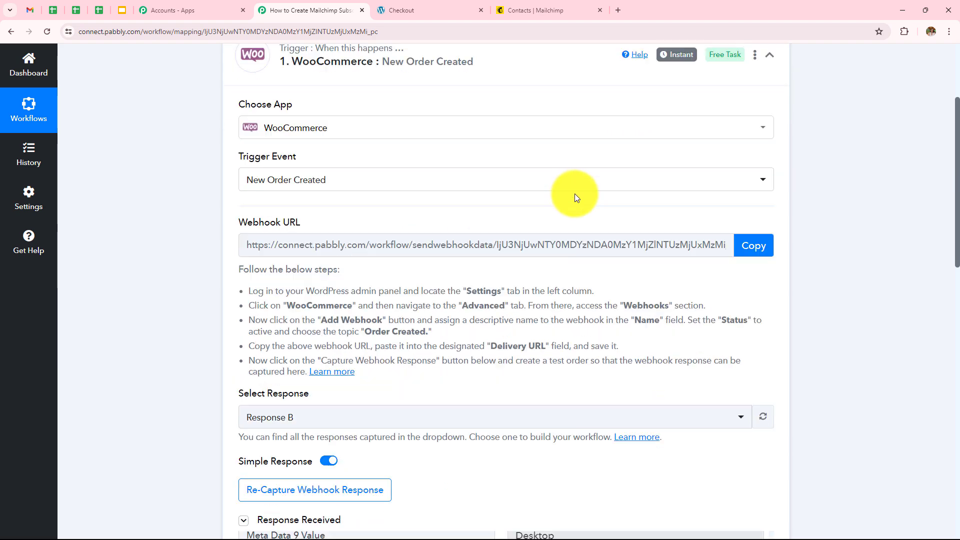
scroll(583, 238, down, 12)
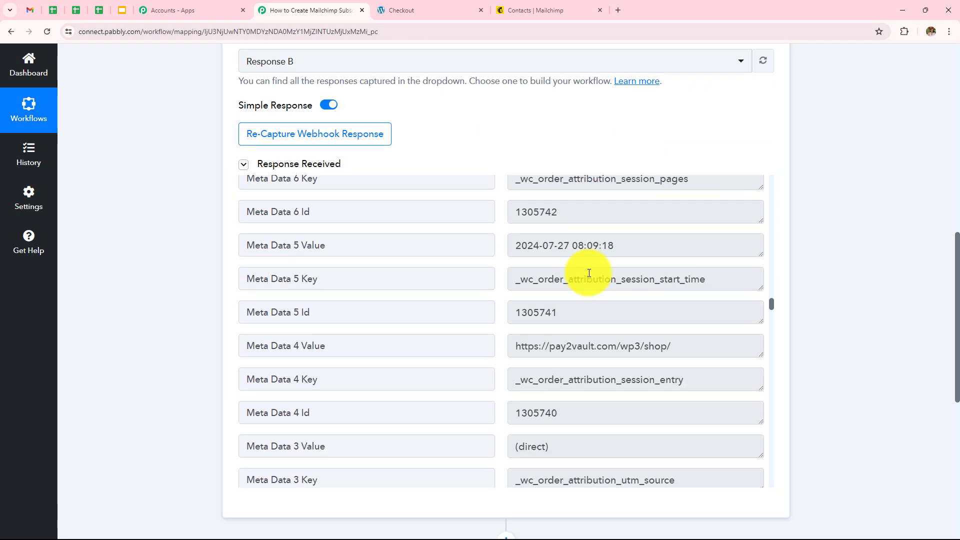
scroll(589, 273, down, 2)
scroll(806, 213, down, 4)
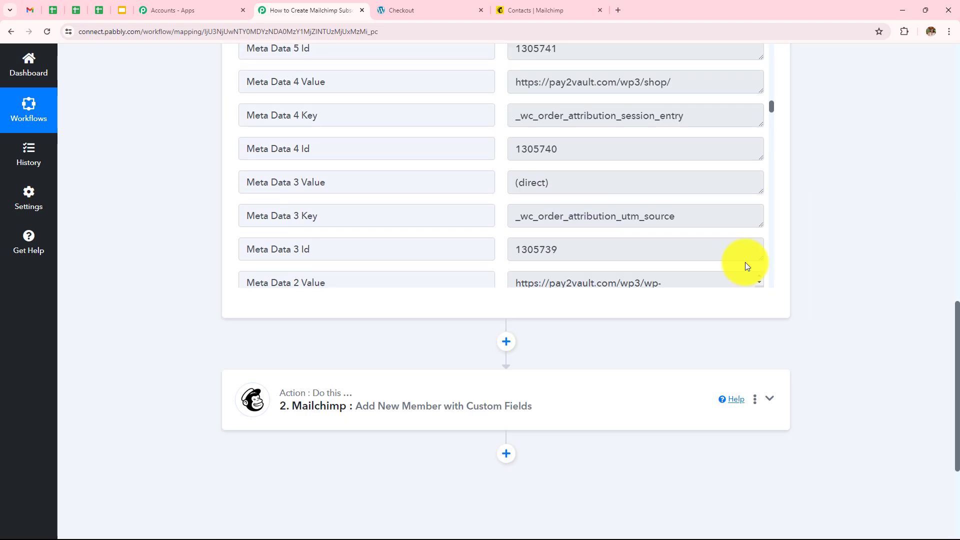
- Review the Mailchimp action's audience, tag and mapped subscriber fields, and collapse the action again
click(512, 402)
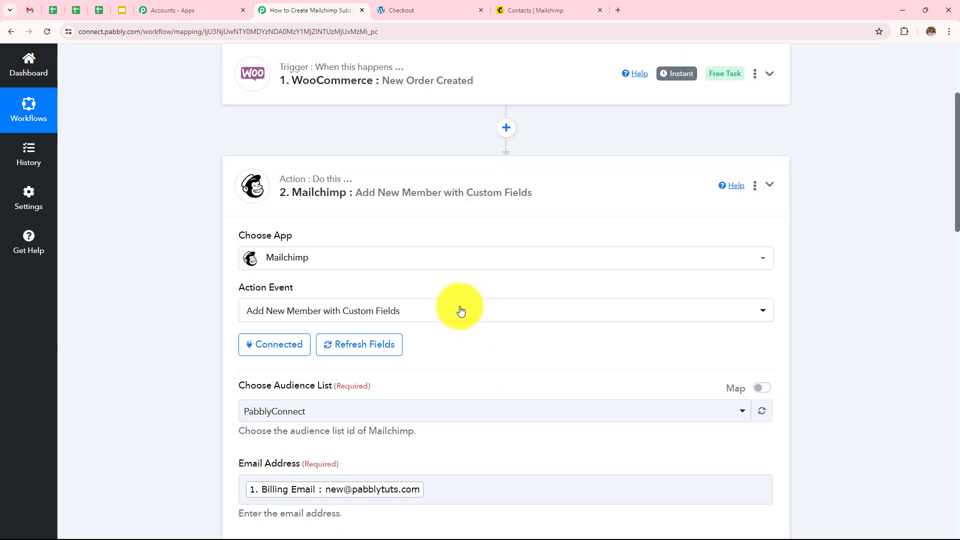
scroll(449, 289, down, 3)
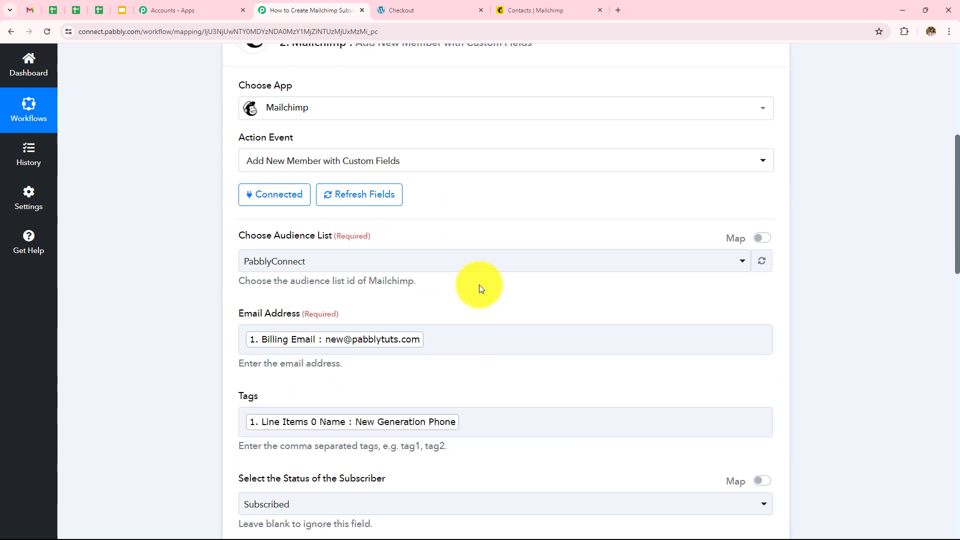
scroll(479, 284, down, 5)
scroll(478, 293, down, 5)
scroll(478, 298, down, 5)
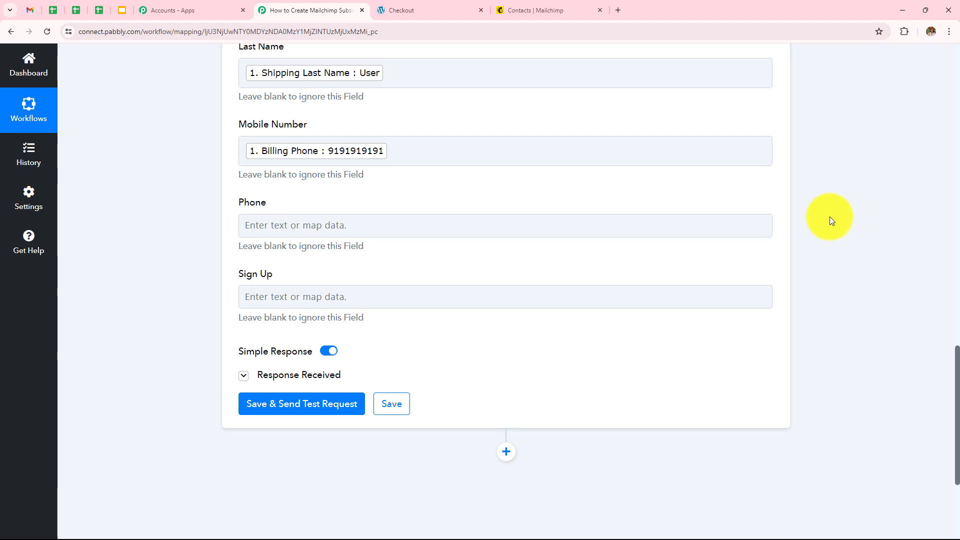
scroll(829, 217, up, 15)
scroll(808, 188, up, 5)
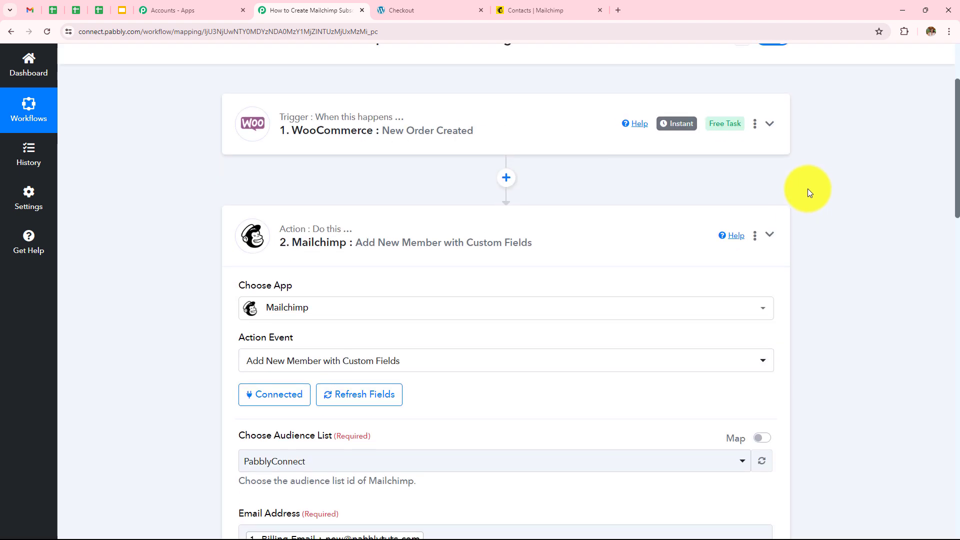
click(770, 236)
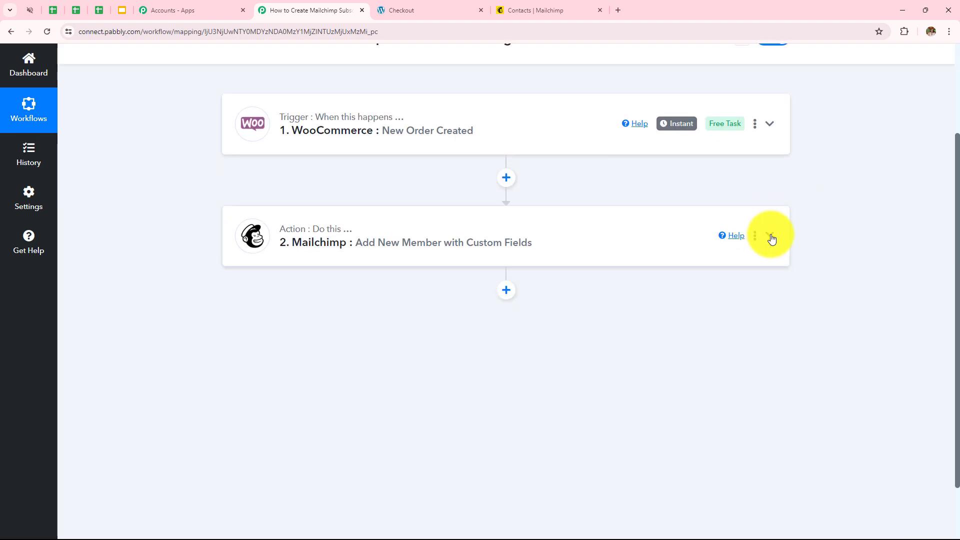
scroll(660, 245, up, 3)
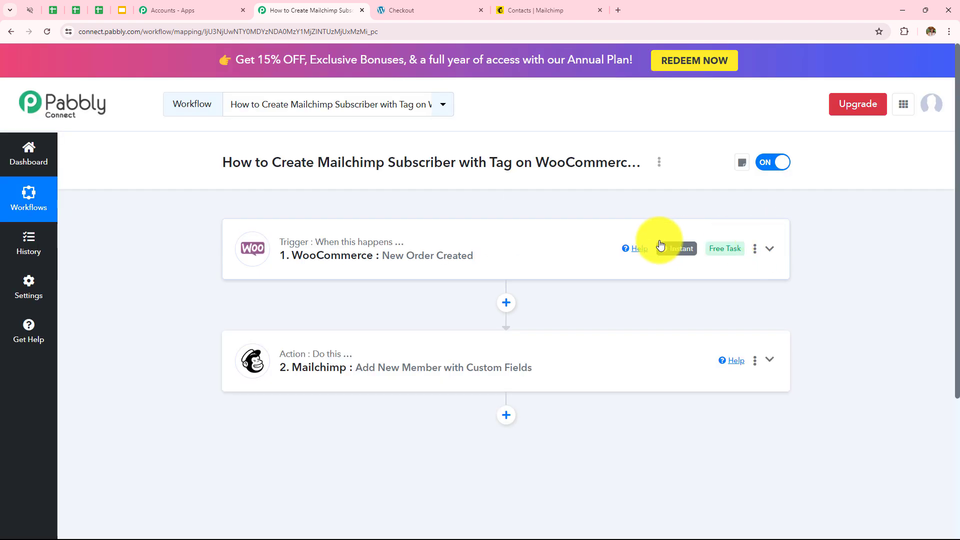